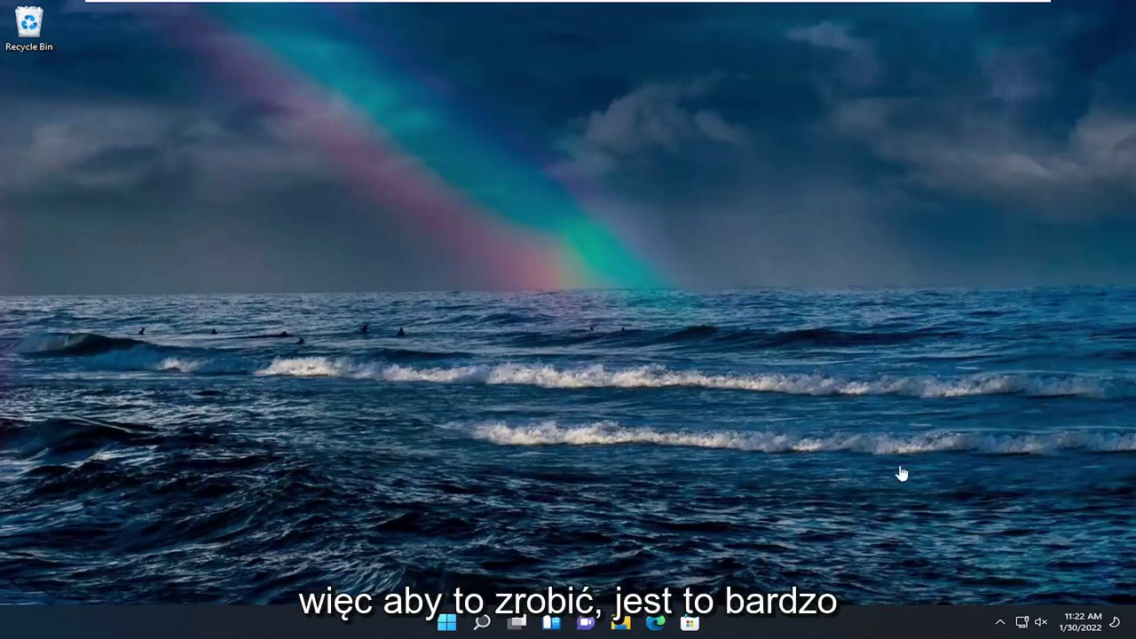
# Search Windows for "group poli" and open Edit group policy.
pyautogui.click(482, 623)
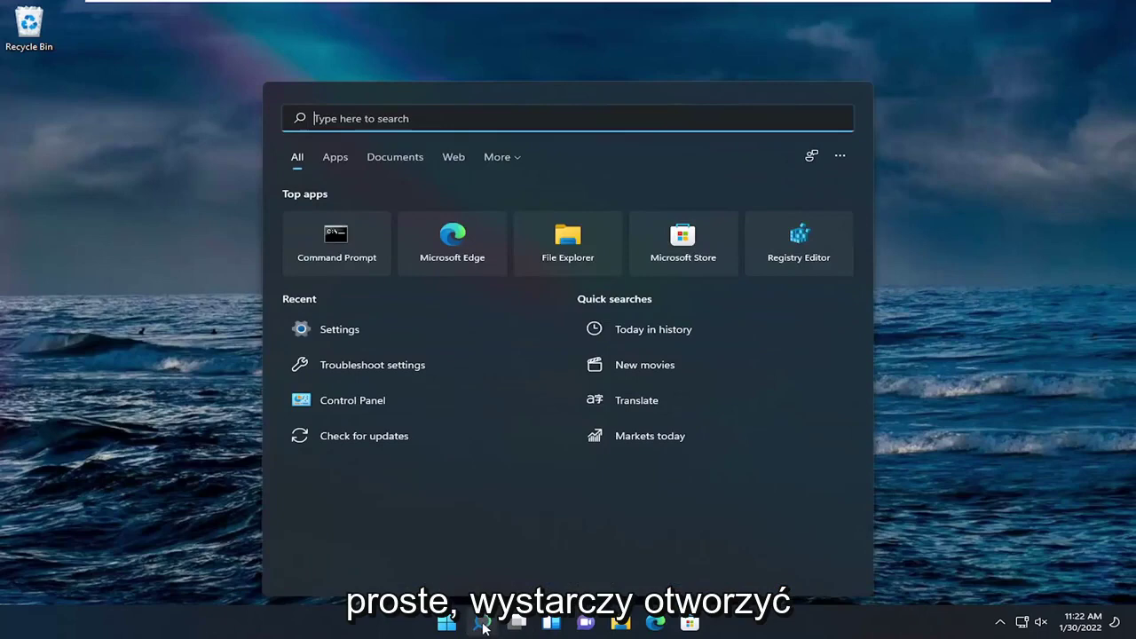
pyautogui.write('gr')
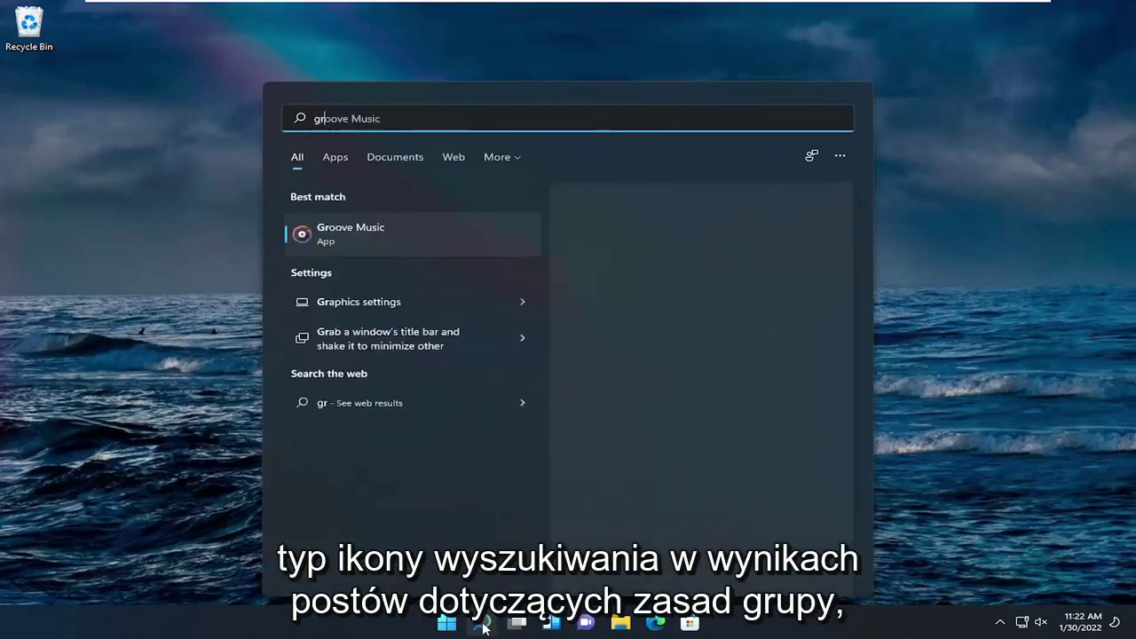
pyautogui.write('oup poli')
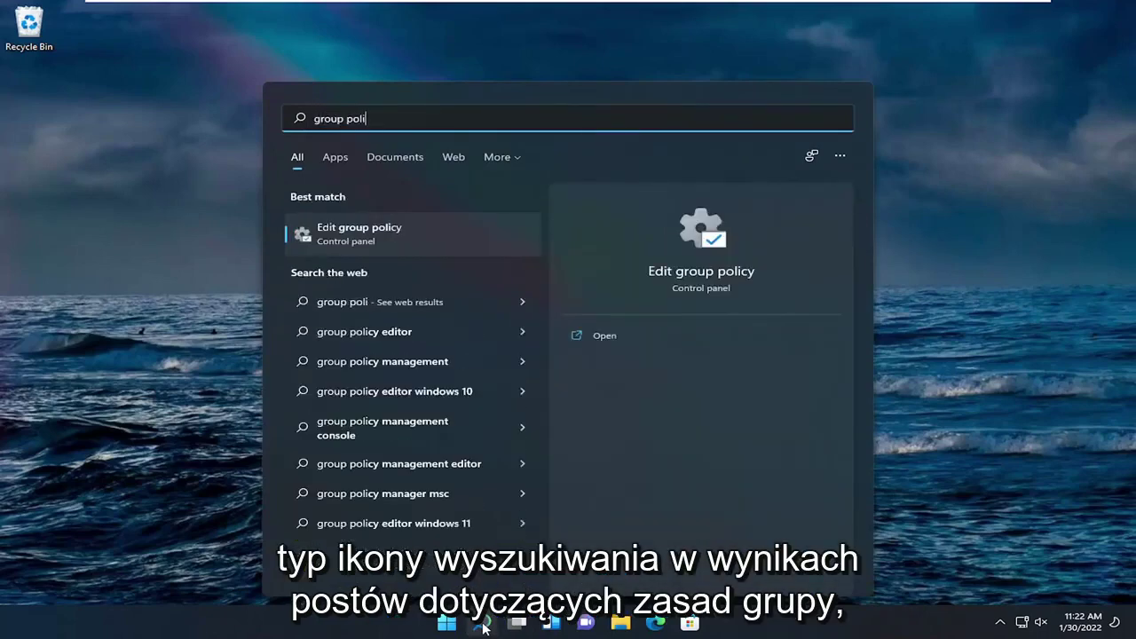
pyautogui.click(384, 232)
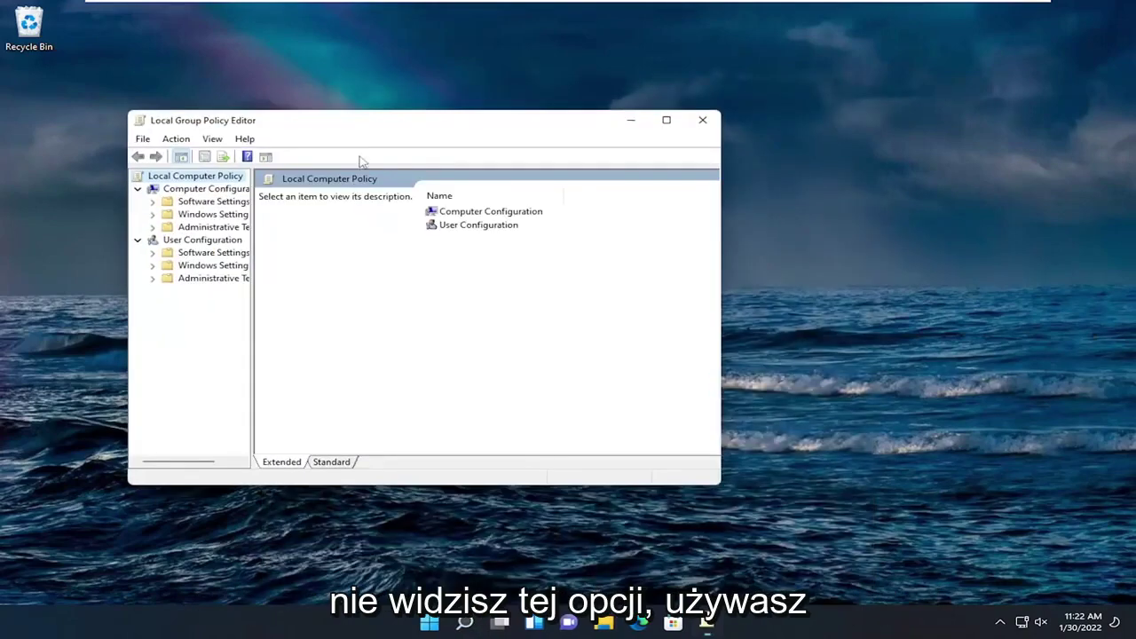
# Reposition and enlarge the Local Group Policy Editor window, and widen its tree pane to show full folder names.
pyautogui.moveTo(358, 127); pyautogui.dragTo(471, 69)
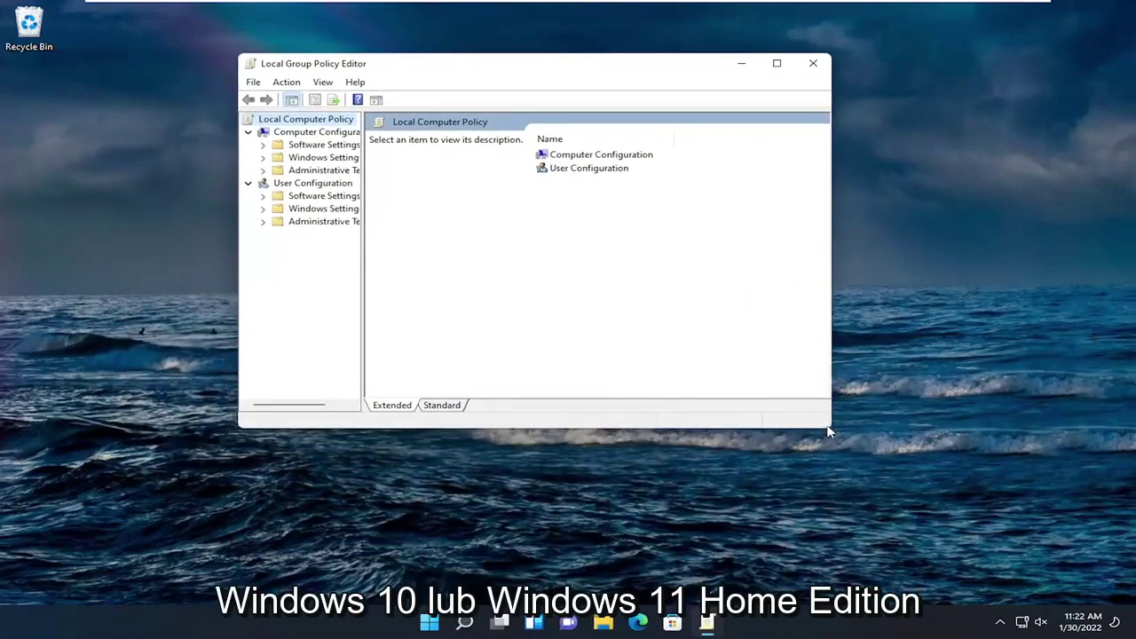
pyautogui.moveTo(831, 429); pyautogui.dragTo(923, 555)
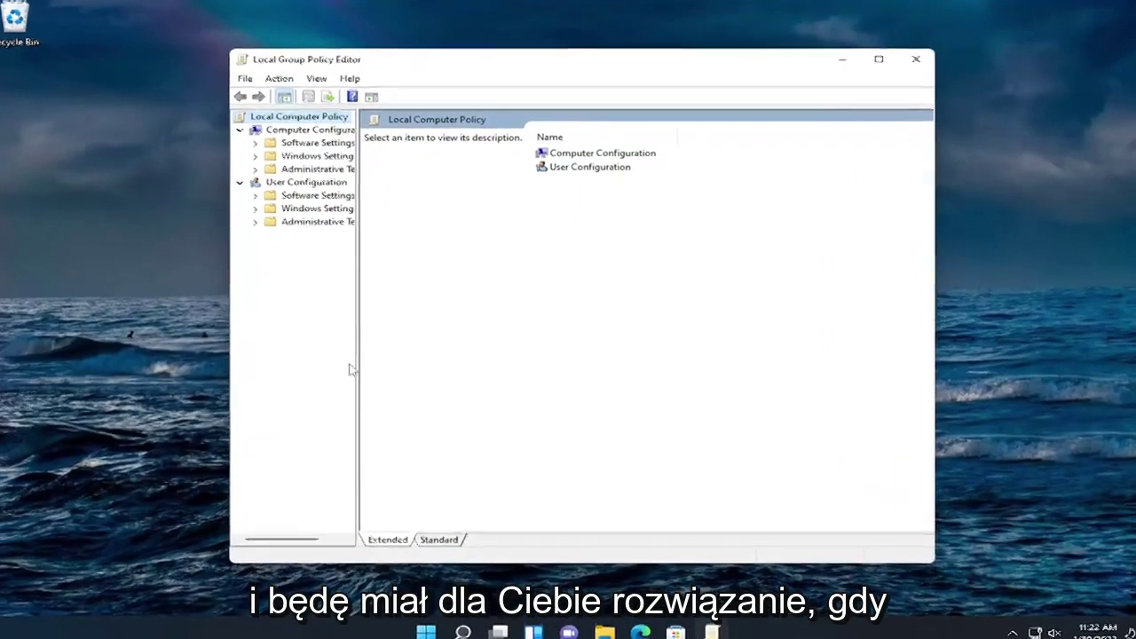
pyautogui.moveTo(363, 362); pyautogui.dragTo(441, 371)
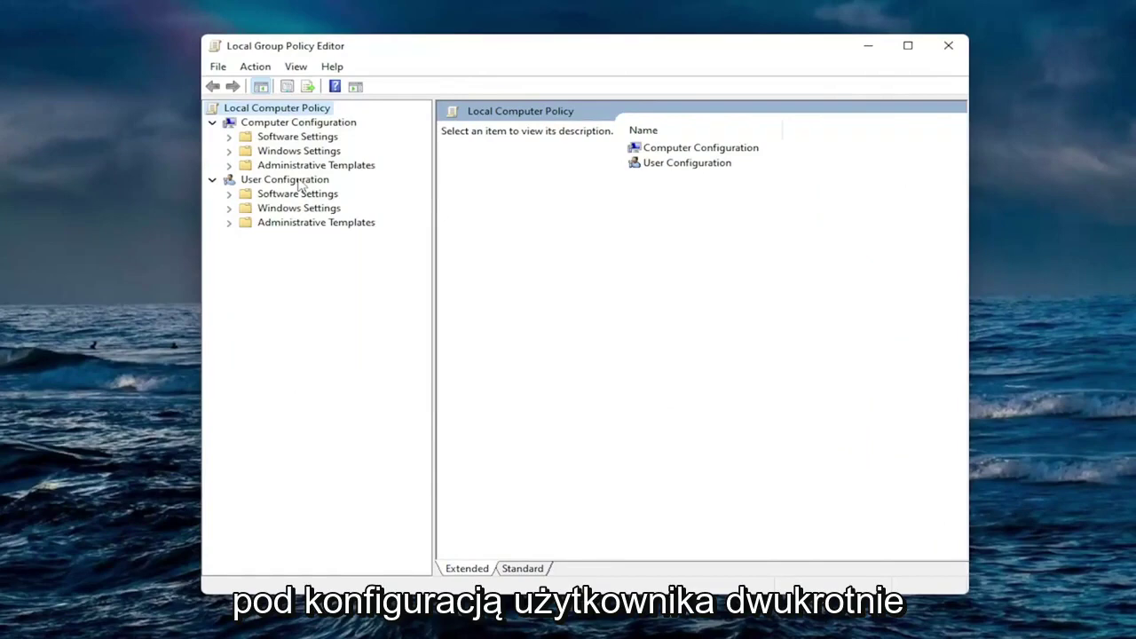
# Under User Configuration's Administrative Templates, open Start Menu and Taskbar and select the "Remove Clock from the system notification area" setting.
pyautogui.doubleClick(312, 226)
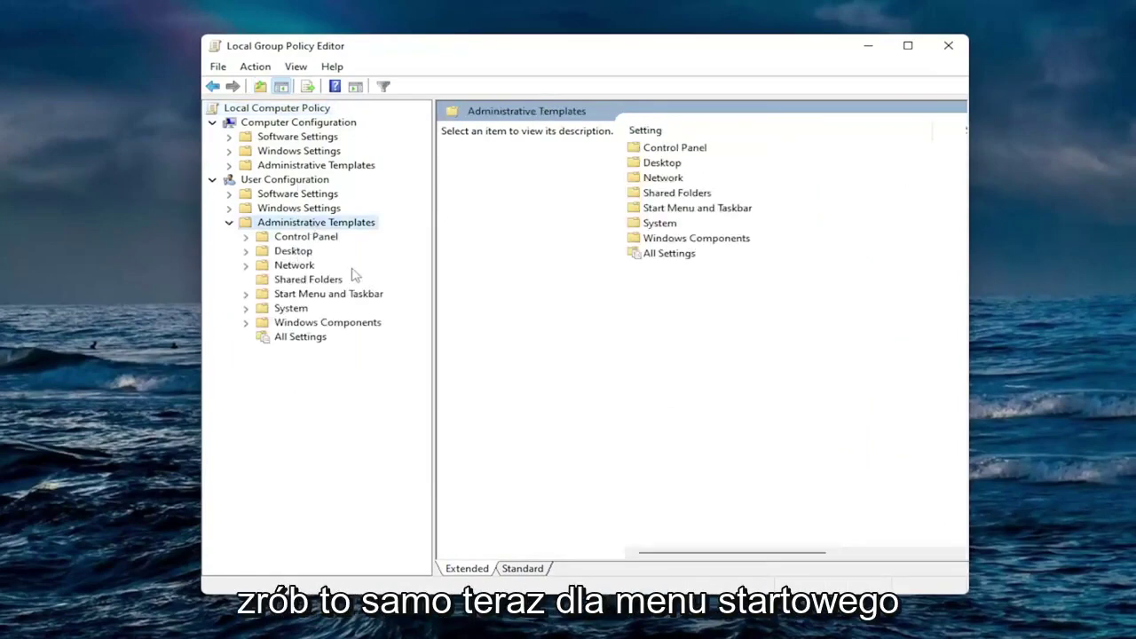
pyautogui.click(312, 296)
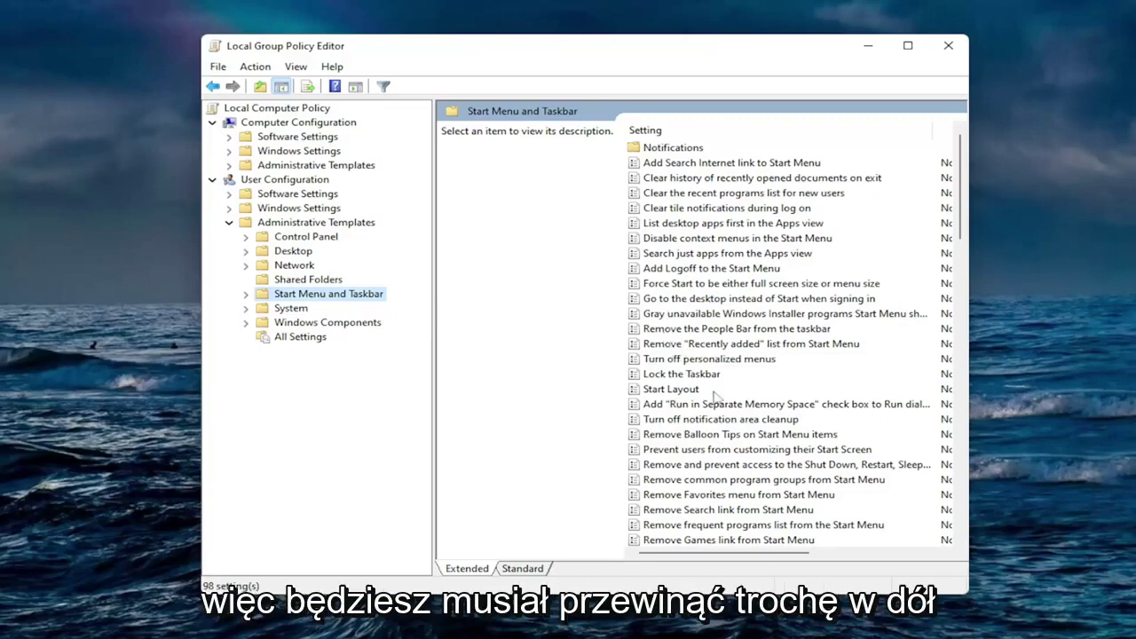
pyautogui.scroll(-5, 714, 394)
pyautogui.scroll(-4, 715, 394)
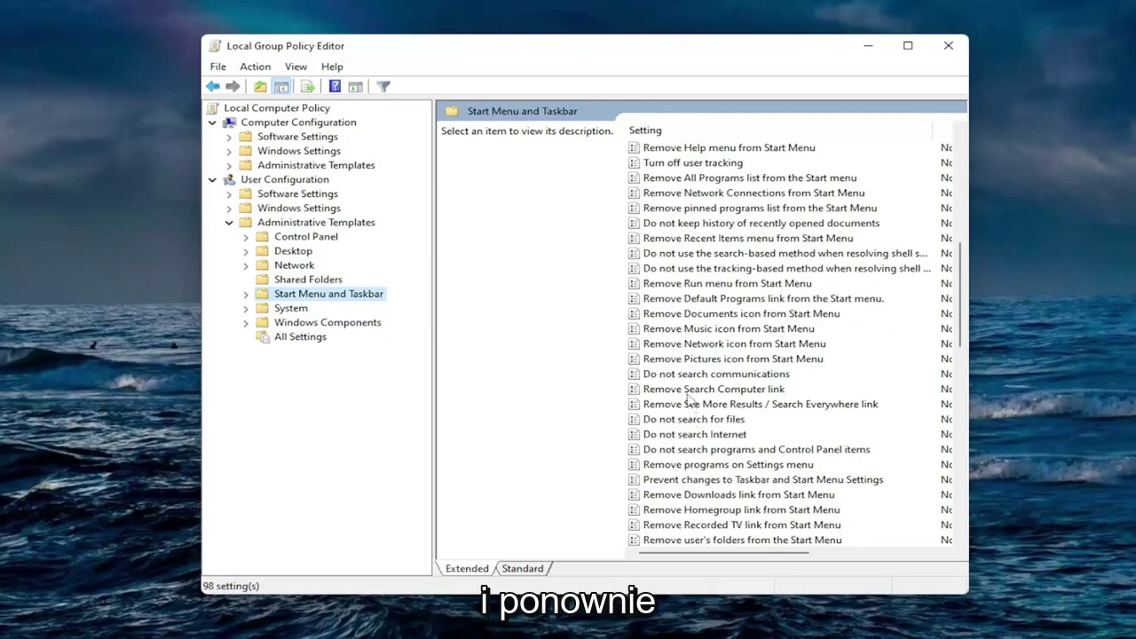
pyautogui.scroll(-1, 689, 397)
pyautogui.scroll(-1, 689, 397)
pyautogui.click(693, 494)
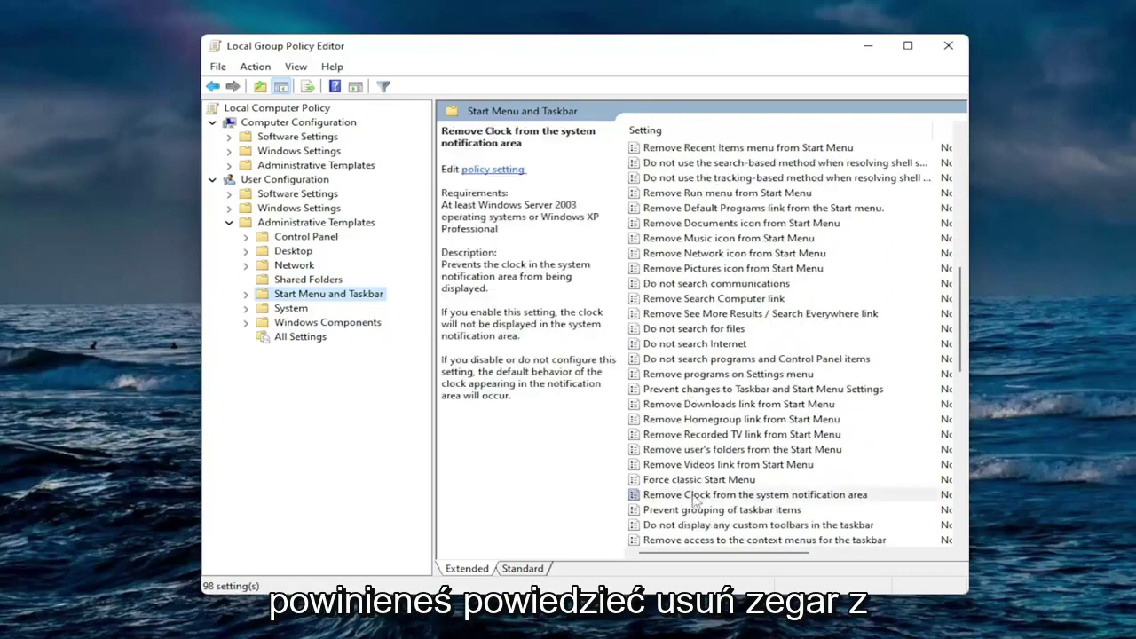
pyautogui.scroll(-2, 710, 448)
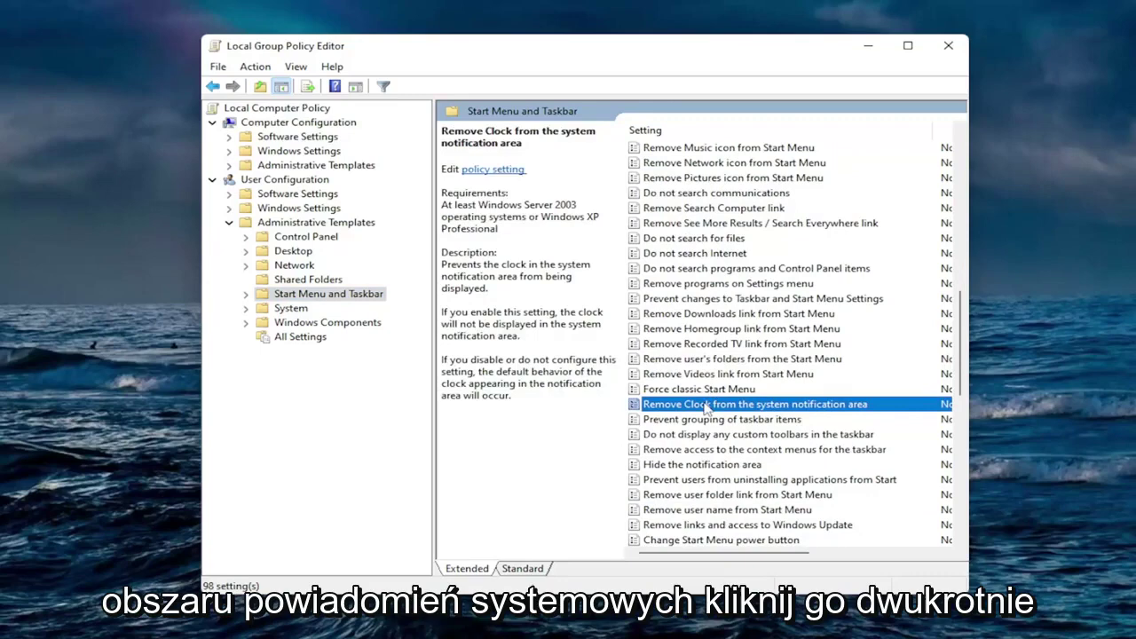
# Set the "Remove Clock from the system notification area" policy to Enabled and apply it.
pyautogui.doubleClick(706, 404)
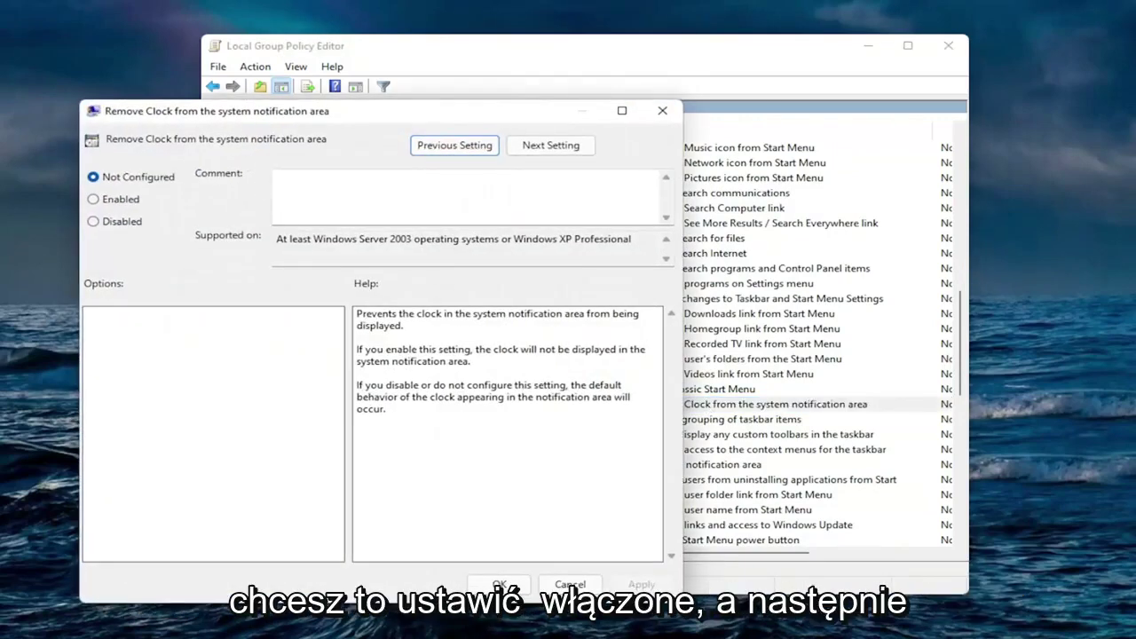
pyautogui.click(233, 157)
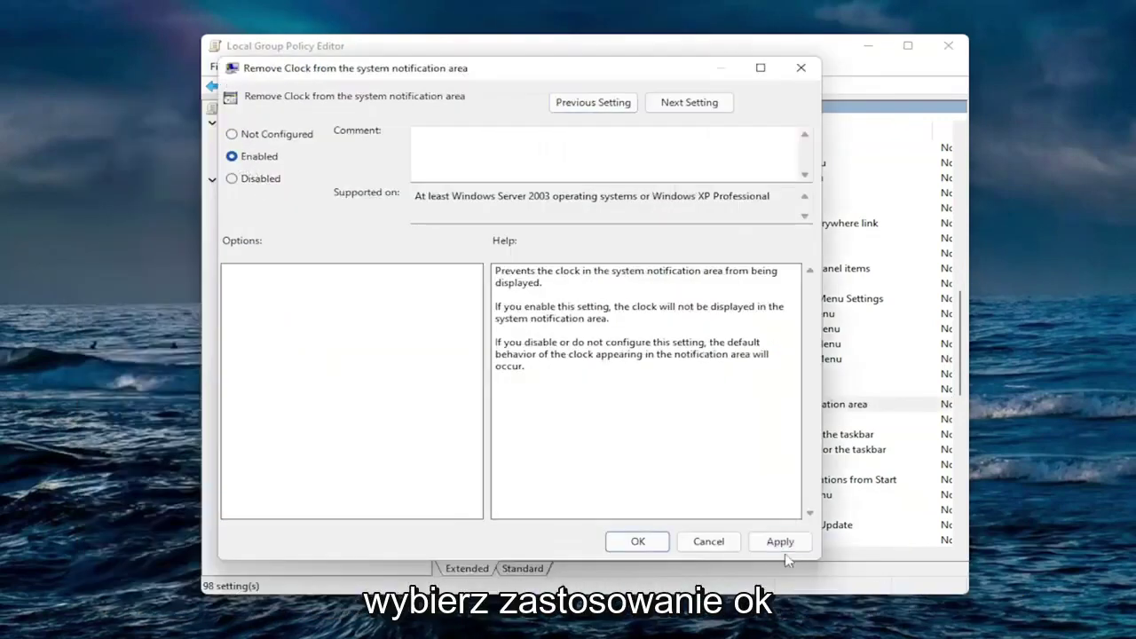
pyautogui.click(778, 540)
pyautogui.click(637, 539)
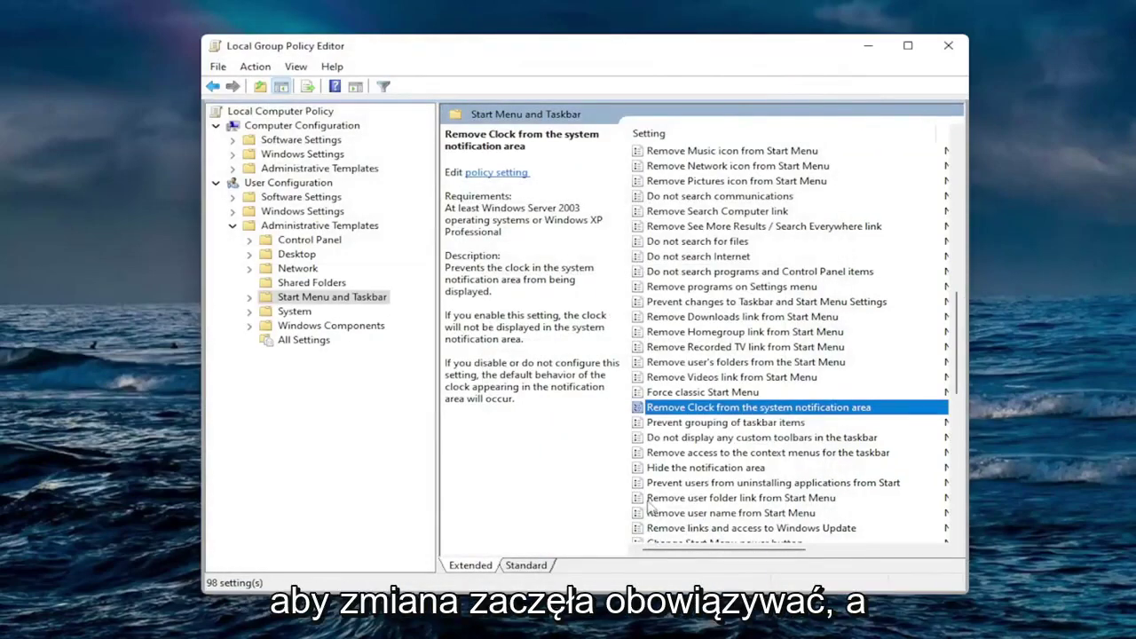
# Try the Not Configured option in the Remove Clock policy, closing its dialog without applying.
pyautogui.doubleClick(684, 408)
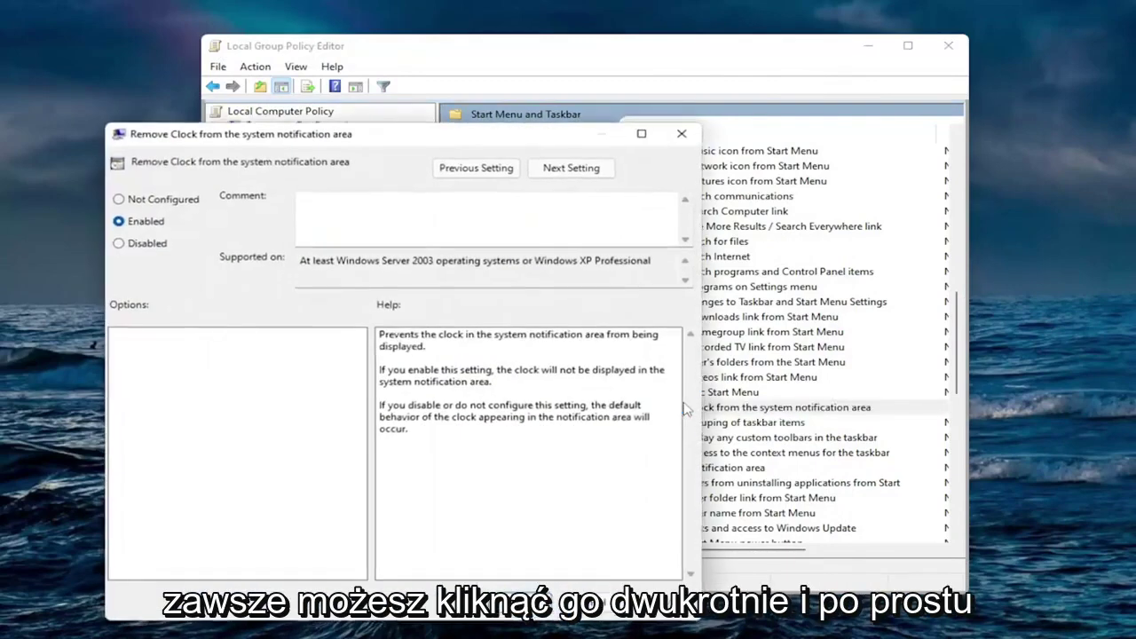
pyautogui.click(155, 203)
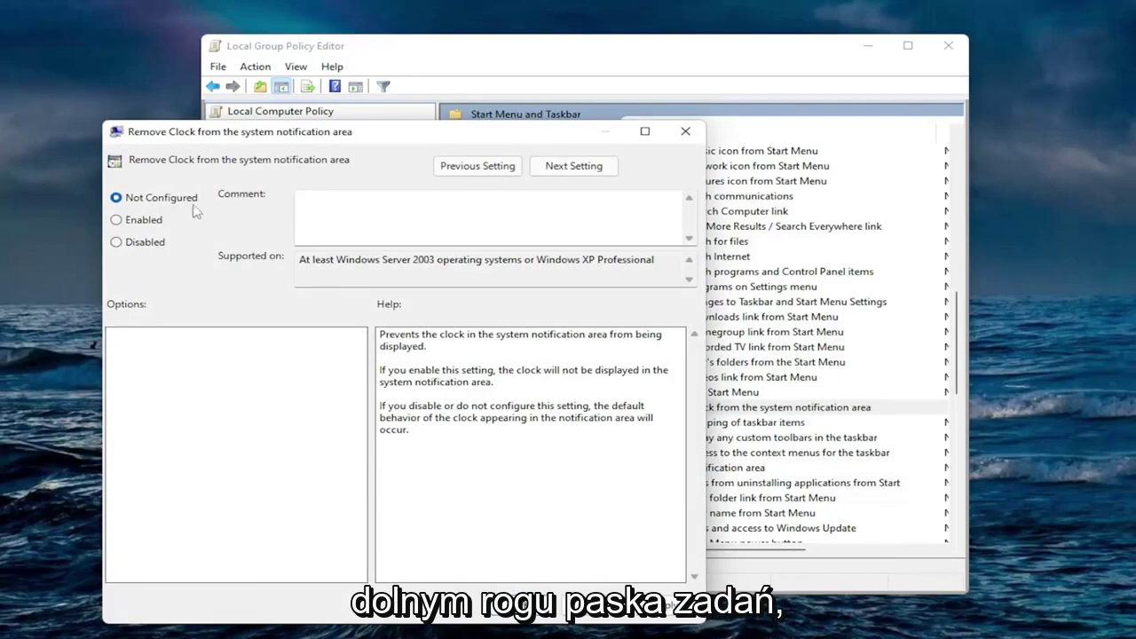
pyautogui.click(685, 133)
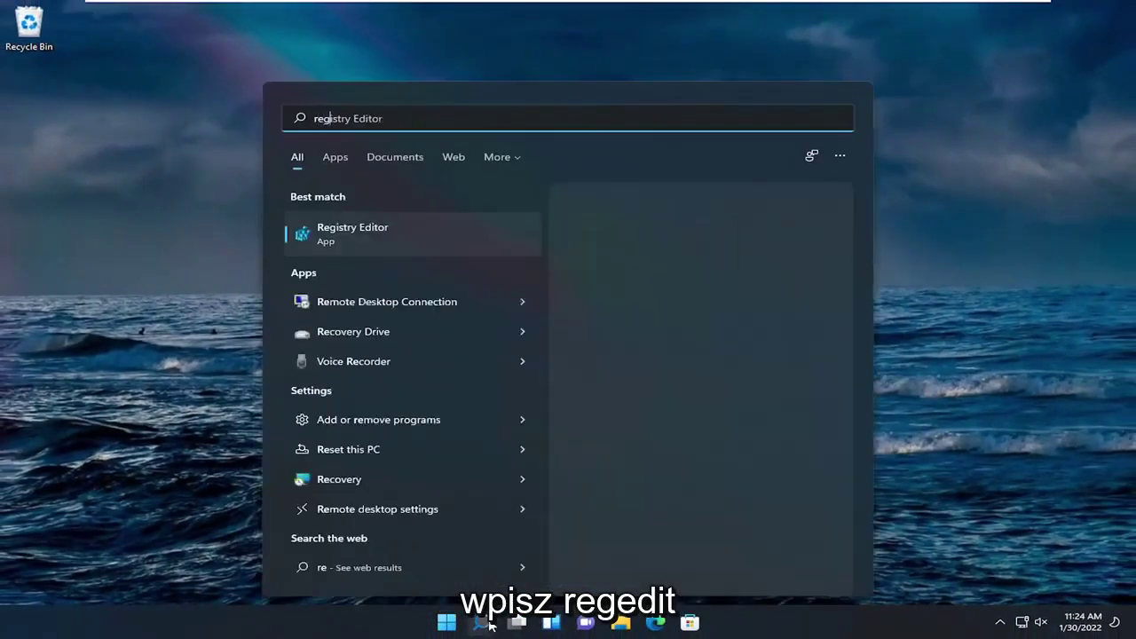
# Search Windows for "regedit" and run Registry Editor as administrator, allowing it to make changes.
pyautogui.write('gedit')
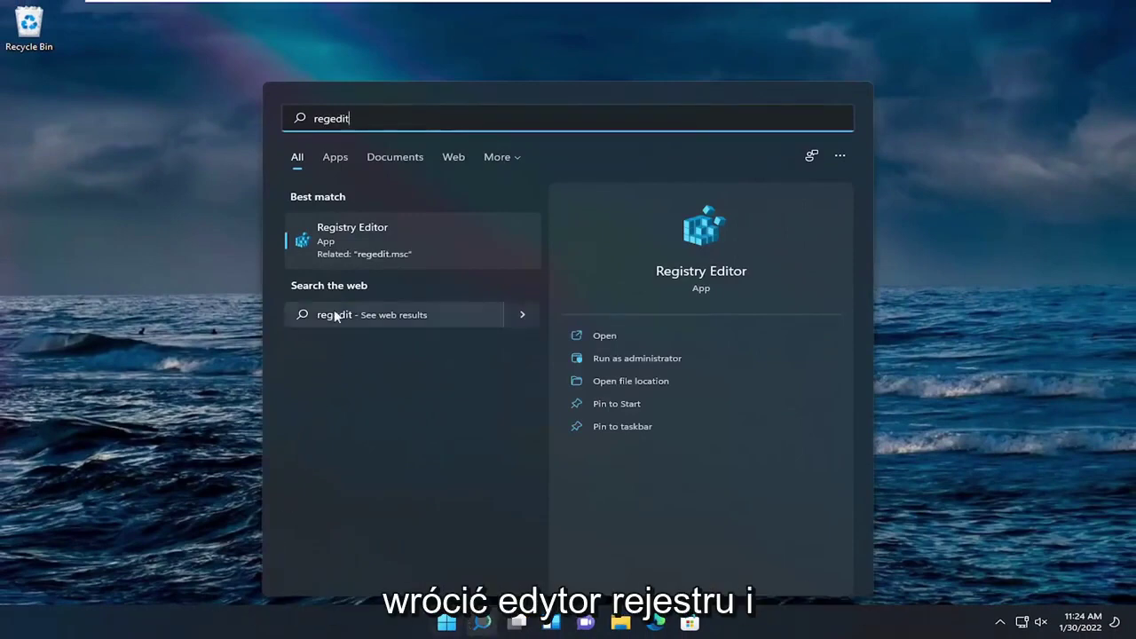
pyautogui.rightClick(347, 234)
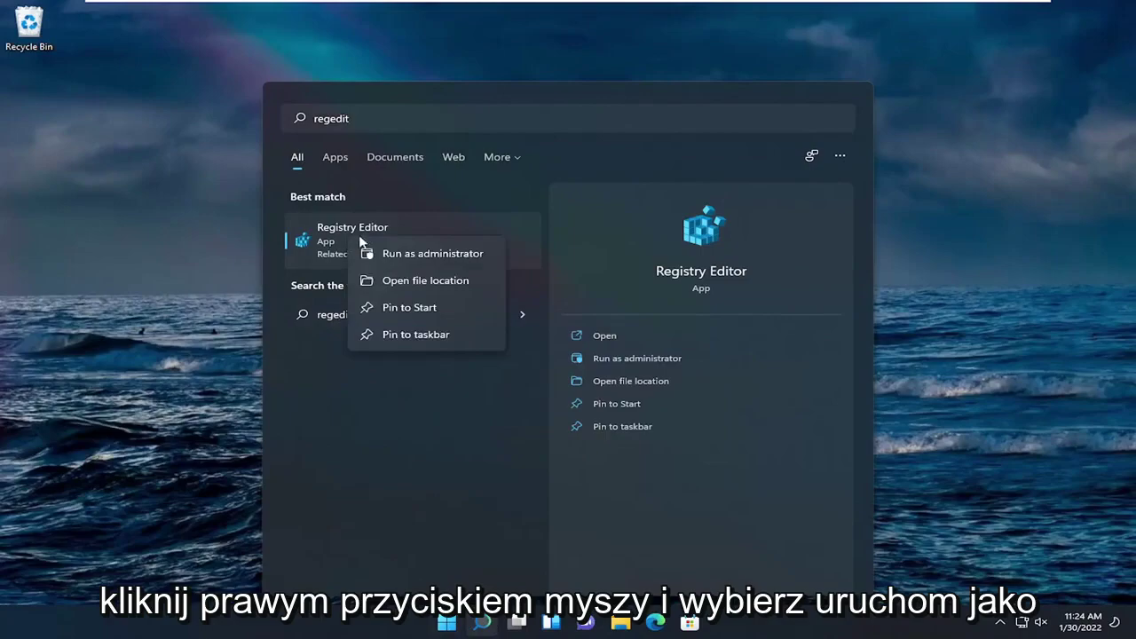
pyautogui.click(409, 257)
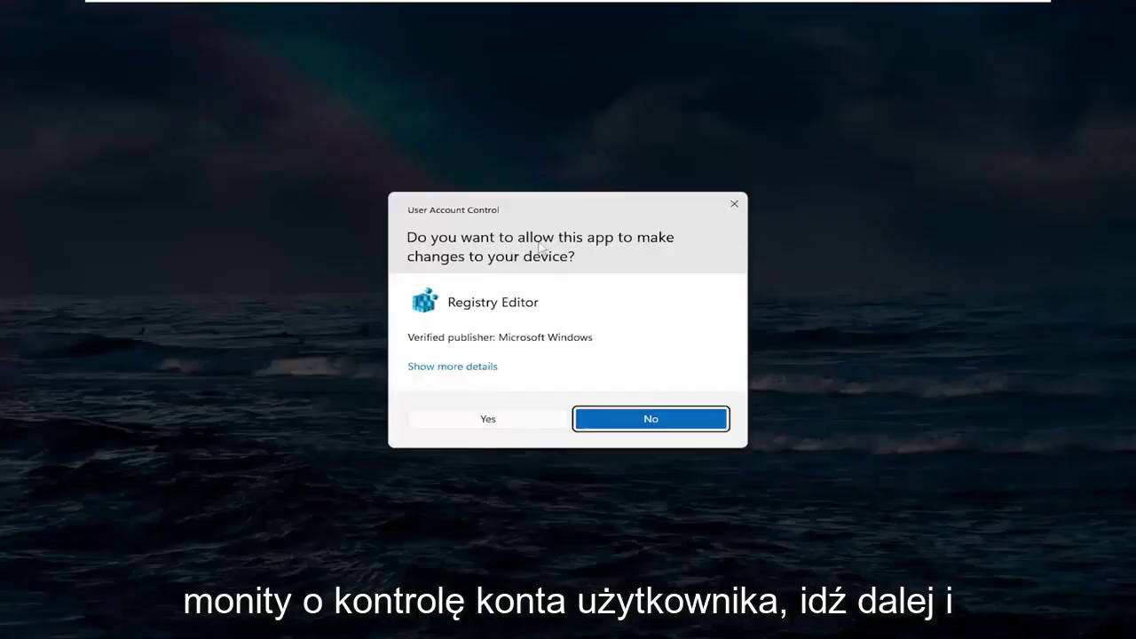
pyautogui.click(487, 422)
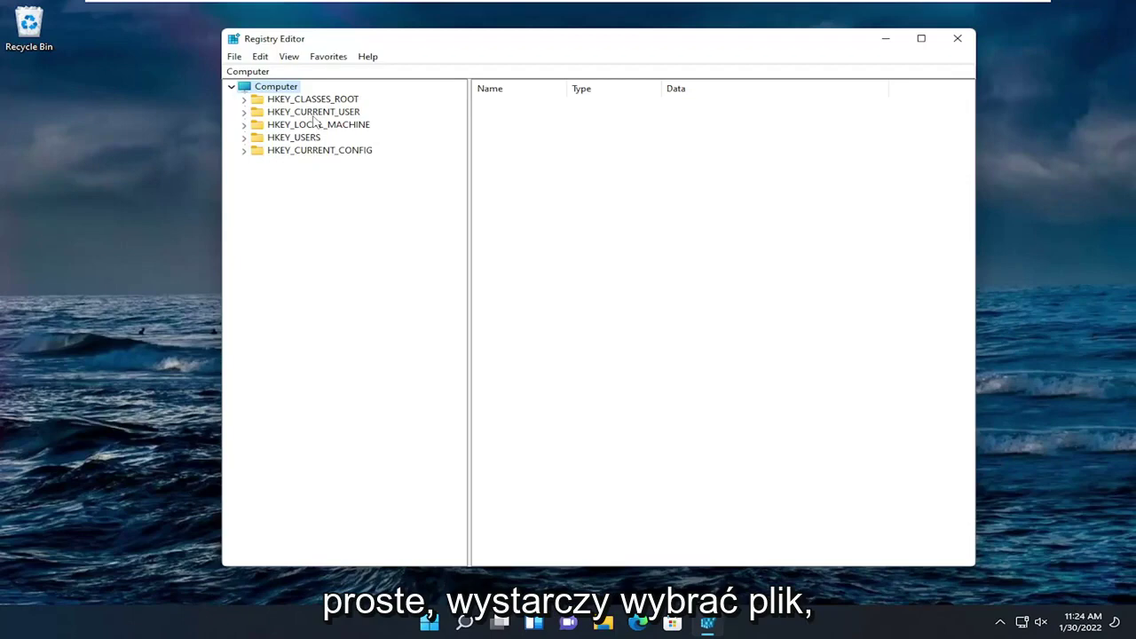
# Look at the registry file export and import dialogs, cancelling each without saving or loading a file.
pyautogui.click(236, 57)
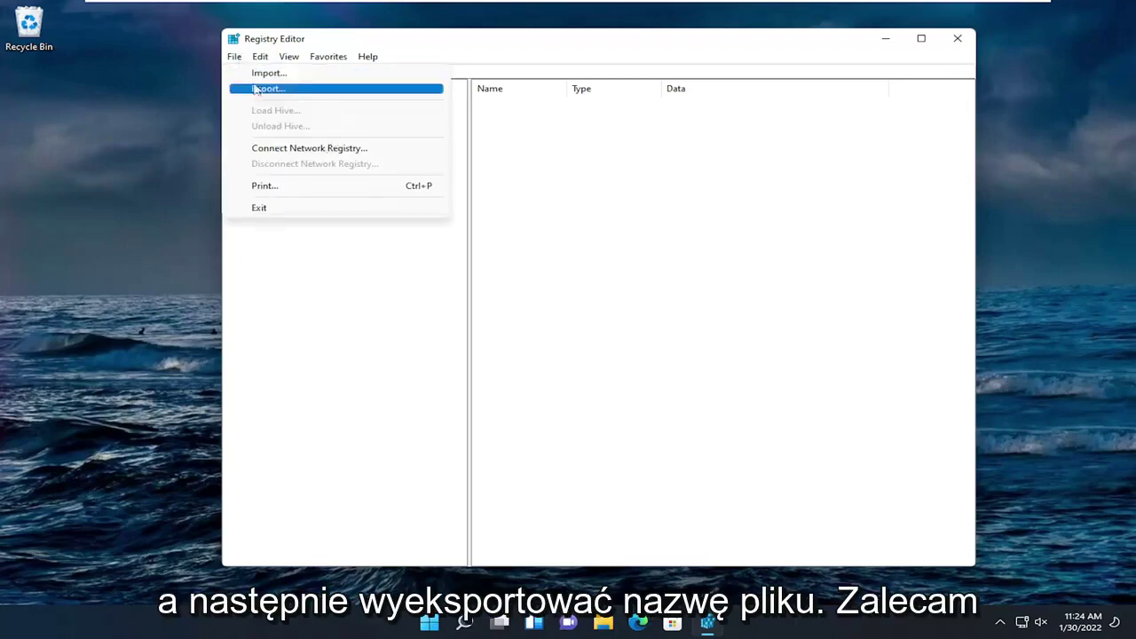
pyautogui.click(259, 90)
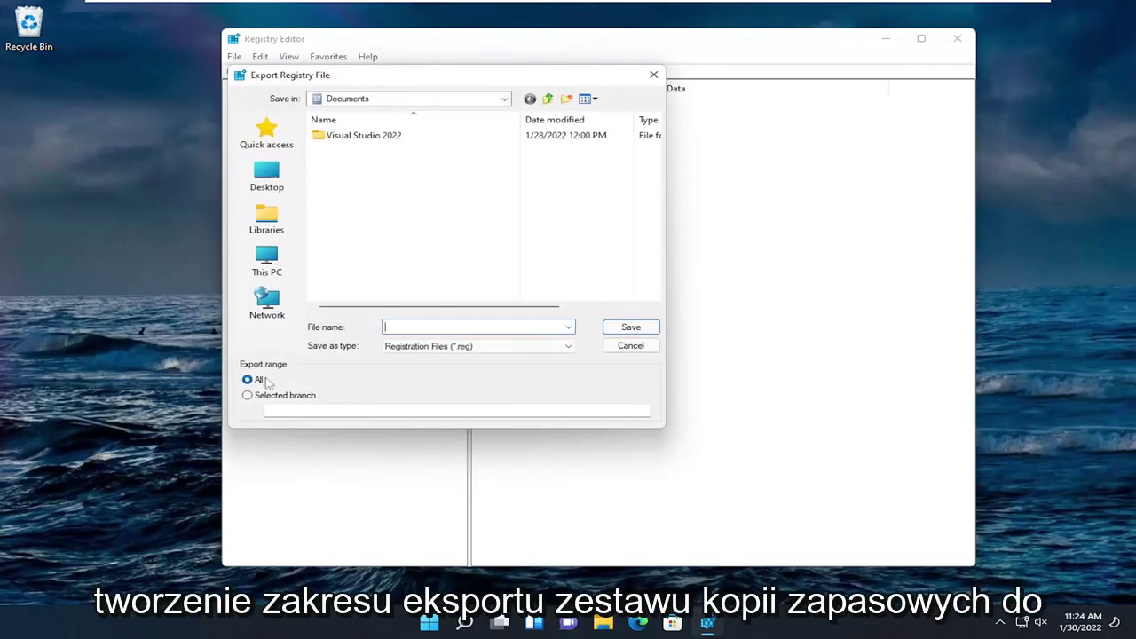
pyautogui.click(629, 347)
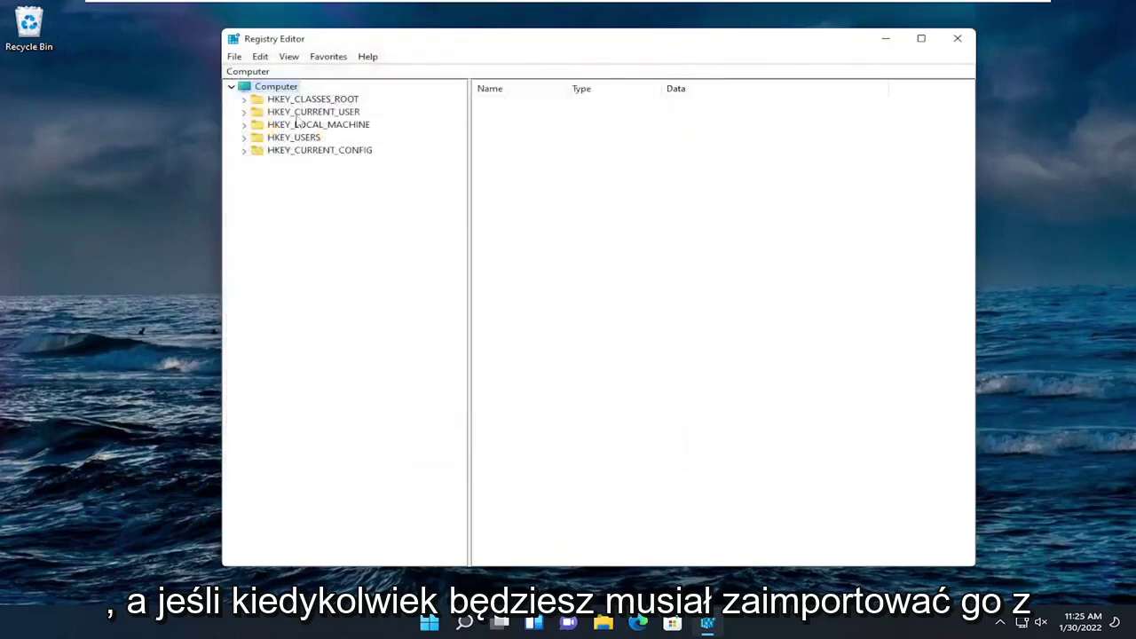
pyautogui.click(234, 56)
pyautogui.click(249, 74)
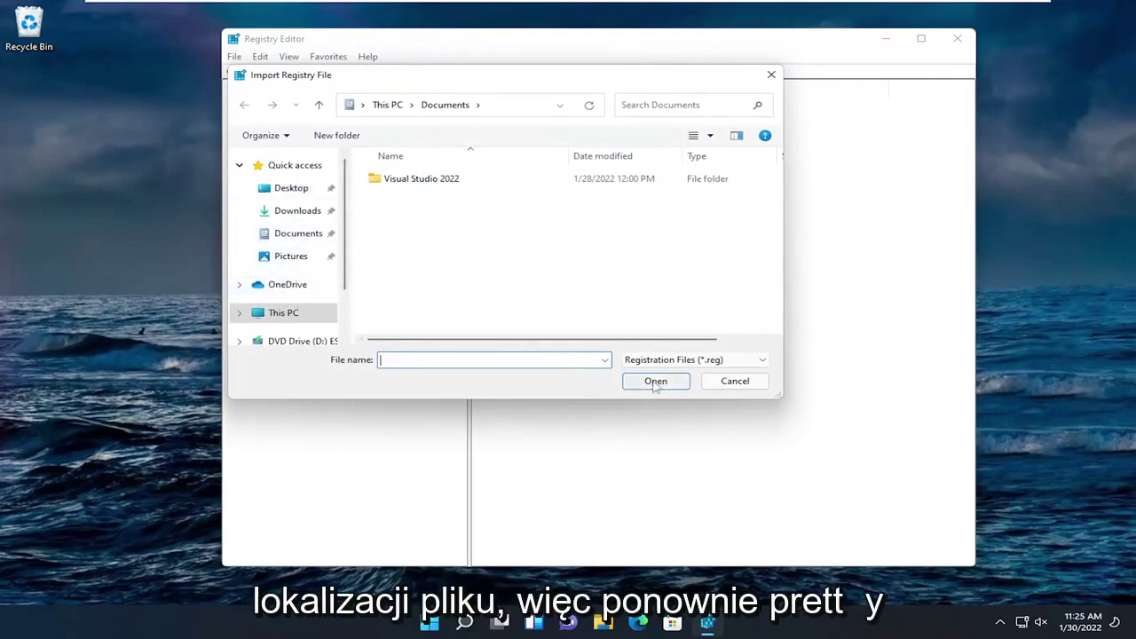
pyautogui.click(723, 385)
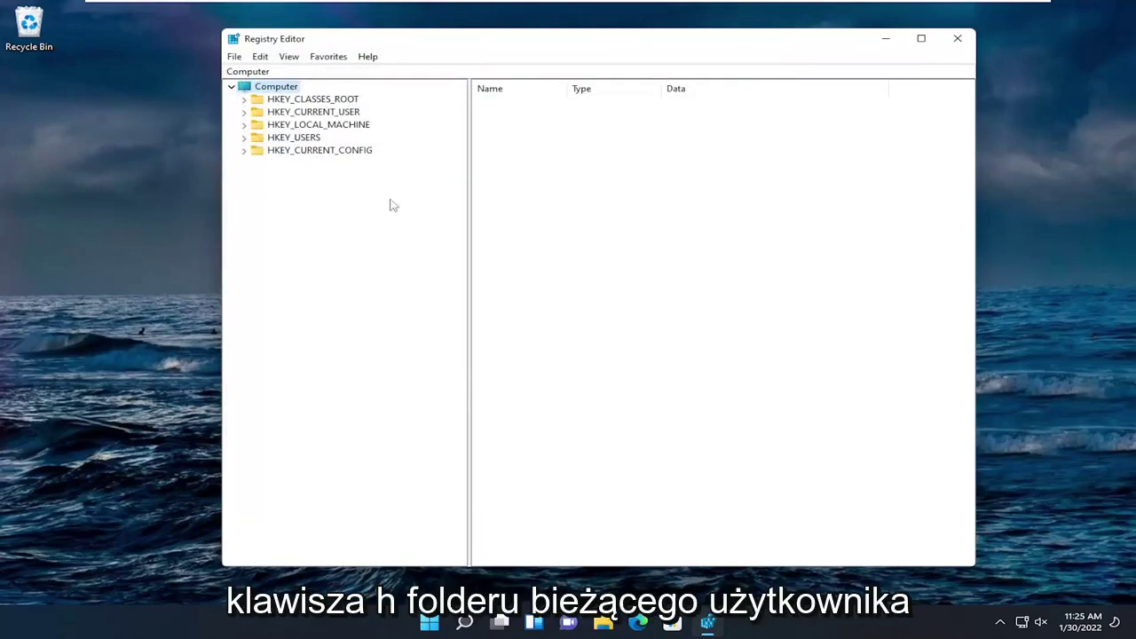
# Navigate to HKEY_CURRENT_USER\Software\Microsoft\Windows\CurrentVersion\Policies and expand the Policies key.
pyautogui.doubleClick(337, 113)
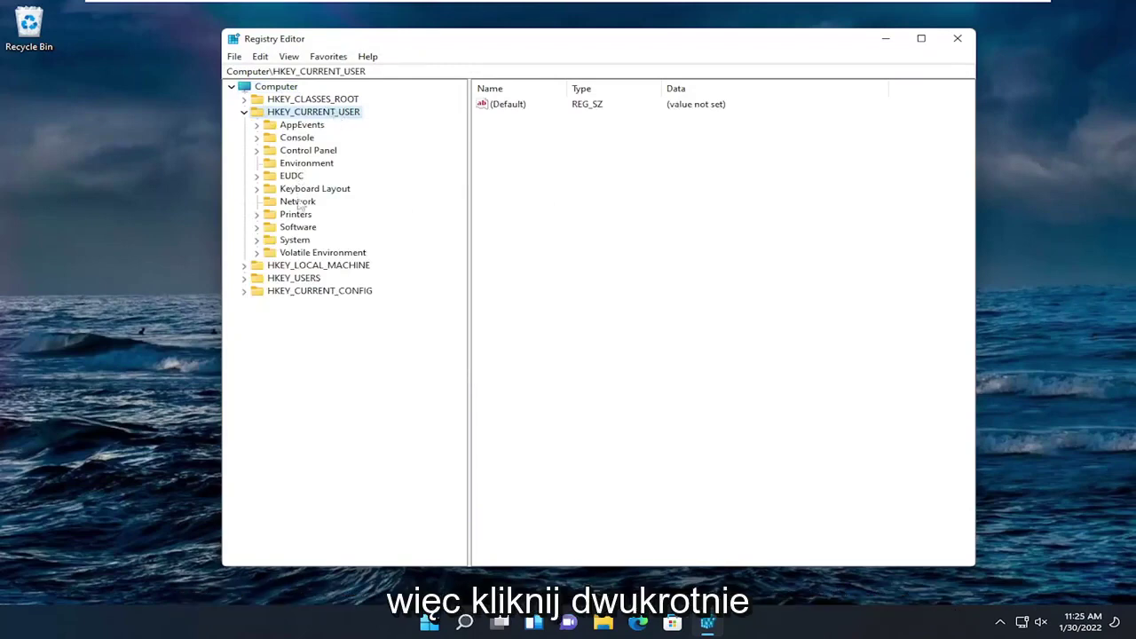
pyautogui.doubleClick(298, 228)
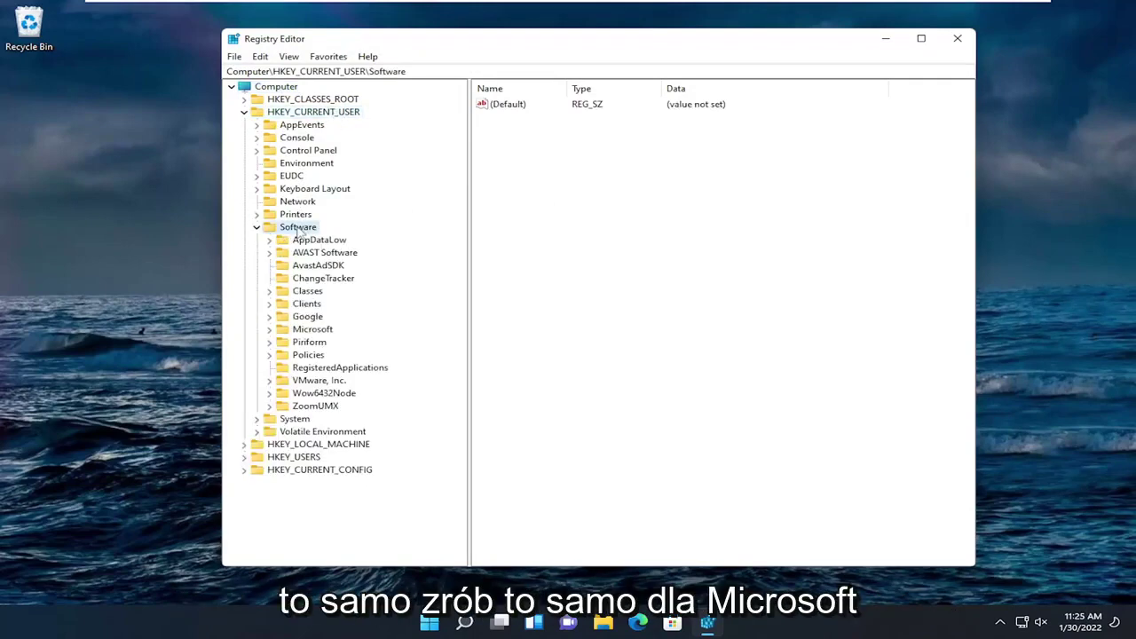
pyautogui.doubleClick(307, 330)
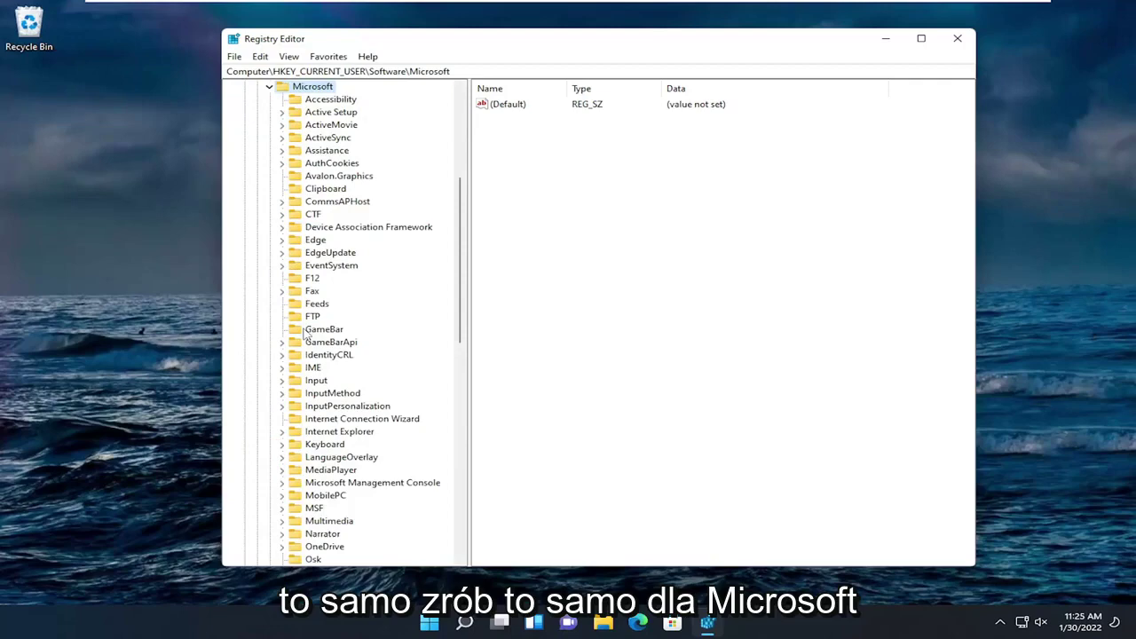
pyautogui.scroll(-9, 307, 330)
pyautogui.scroll(-5, 306, 330)
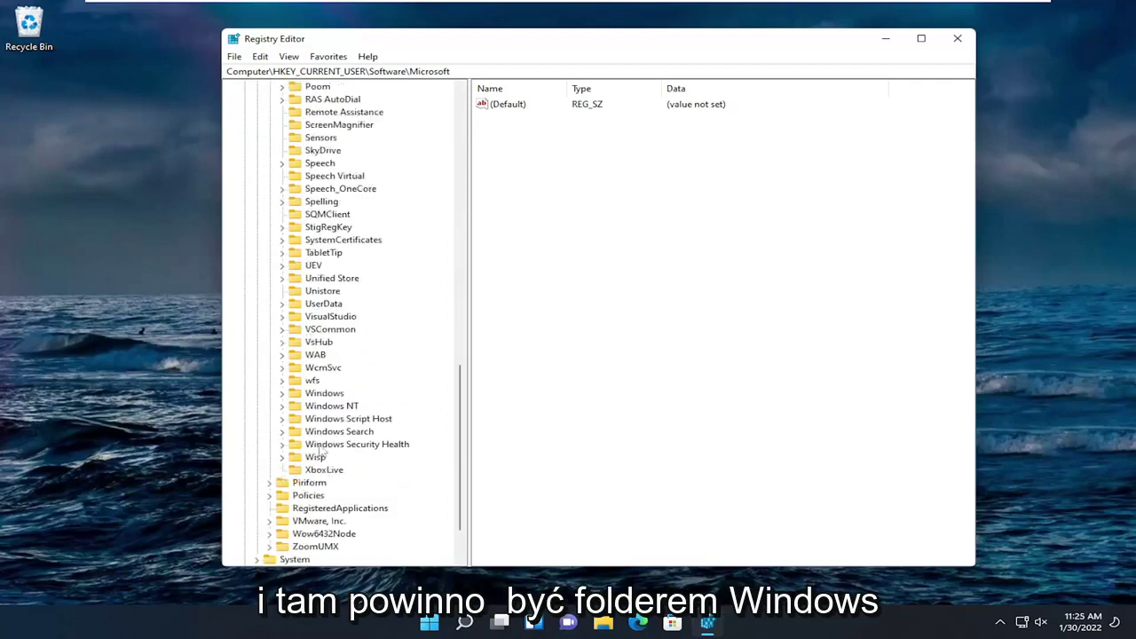
pyautogui.doubleClick(321, 394)
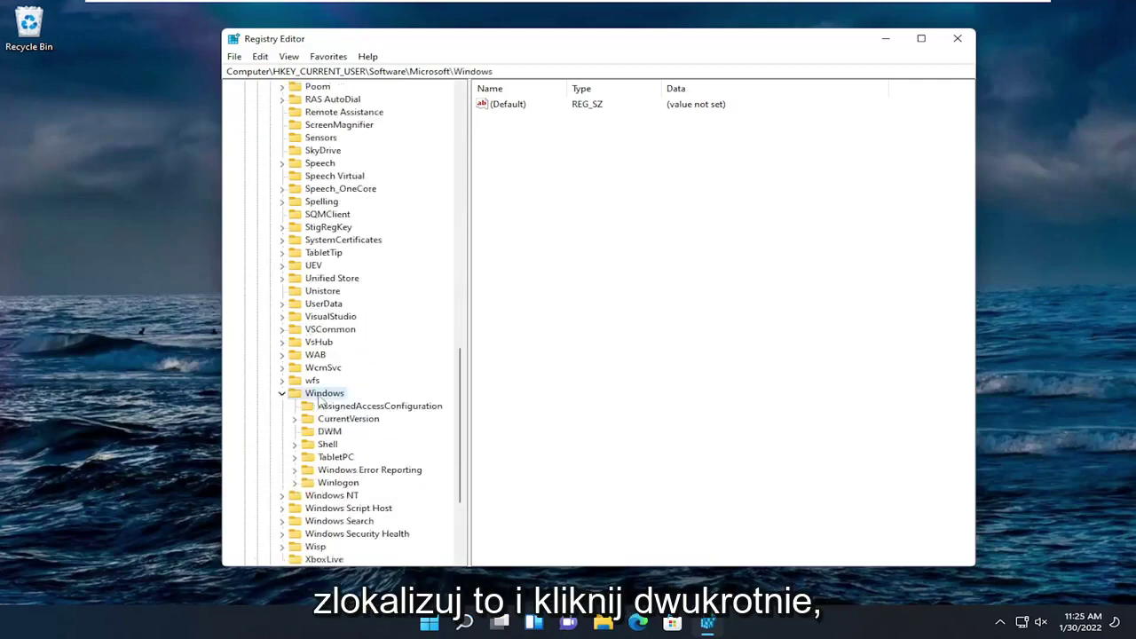
pyautogui.click(335, 421)
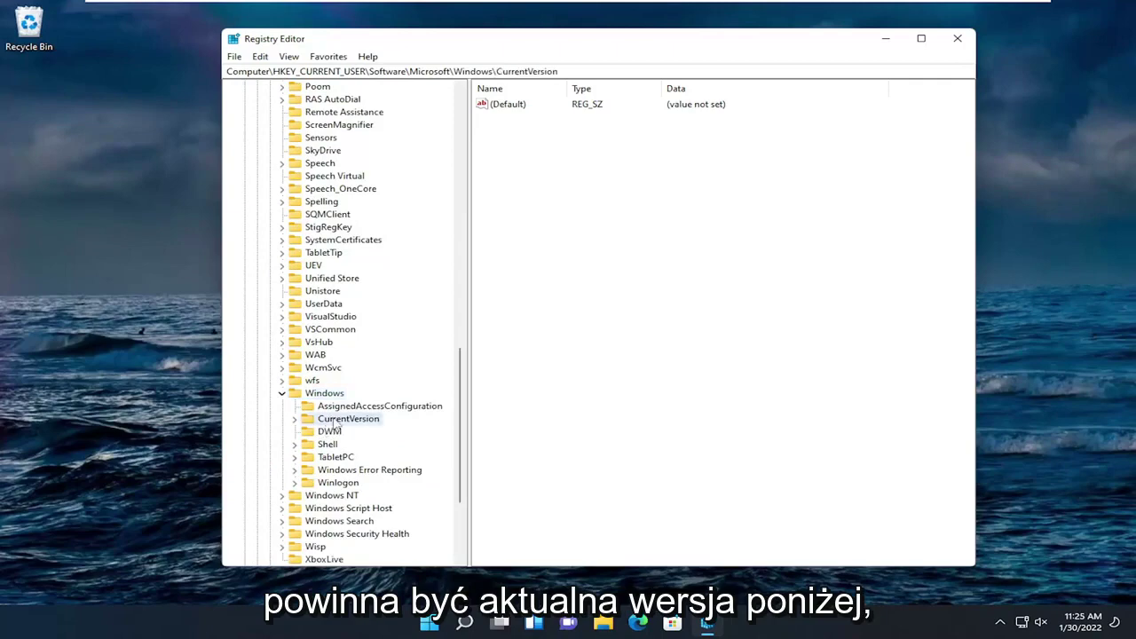
pyautogui.doubleClick(335, 421)
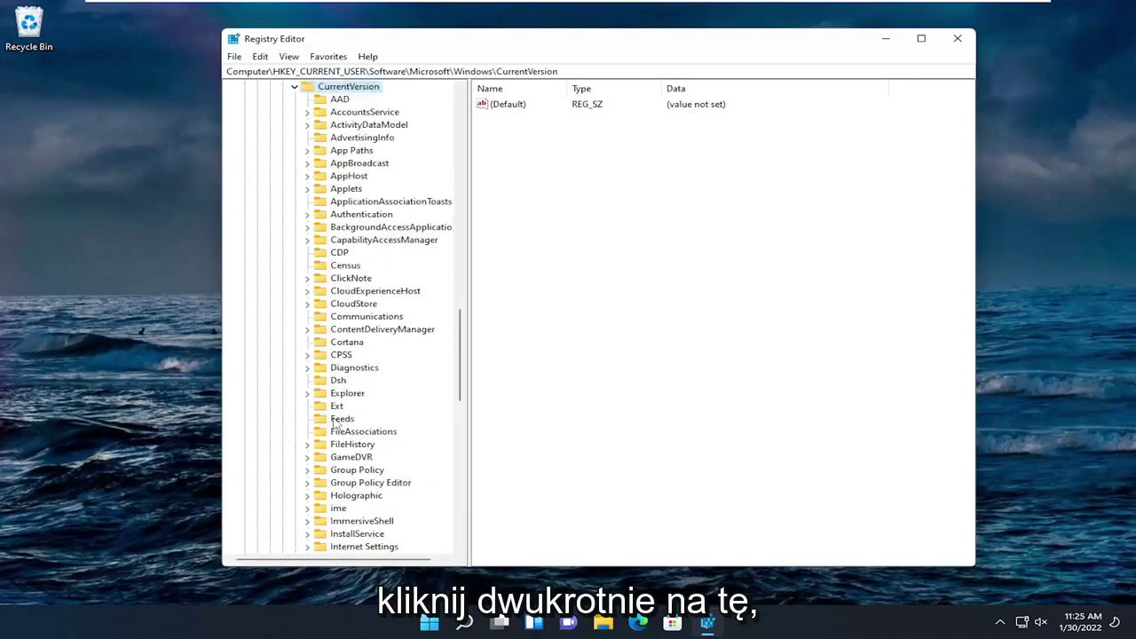
pyautogui.scroll(-7, 337, 424)
pyautogui.doubleClick(345, 356)
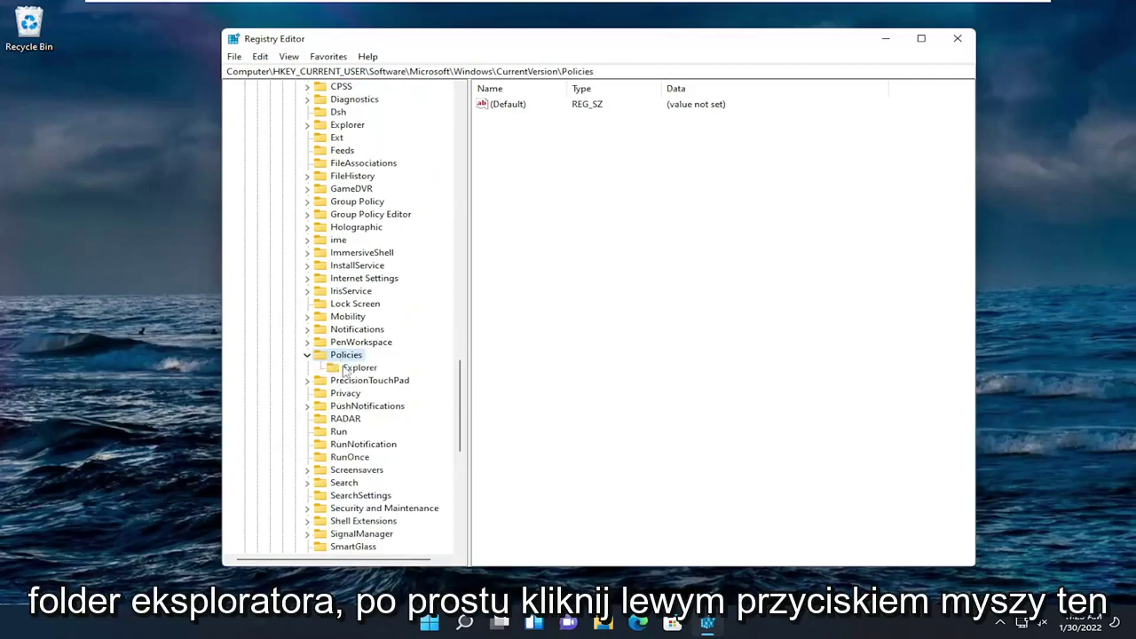
# Create a DWORD (32-bit) value named HideClock in the Explorer key under Policies.
pyautogui.click(348, 371)
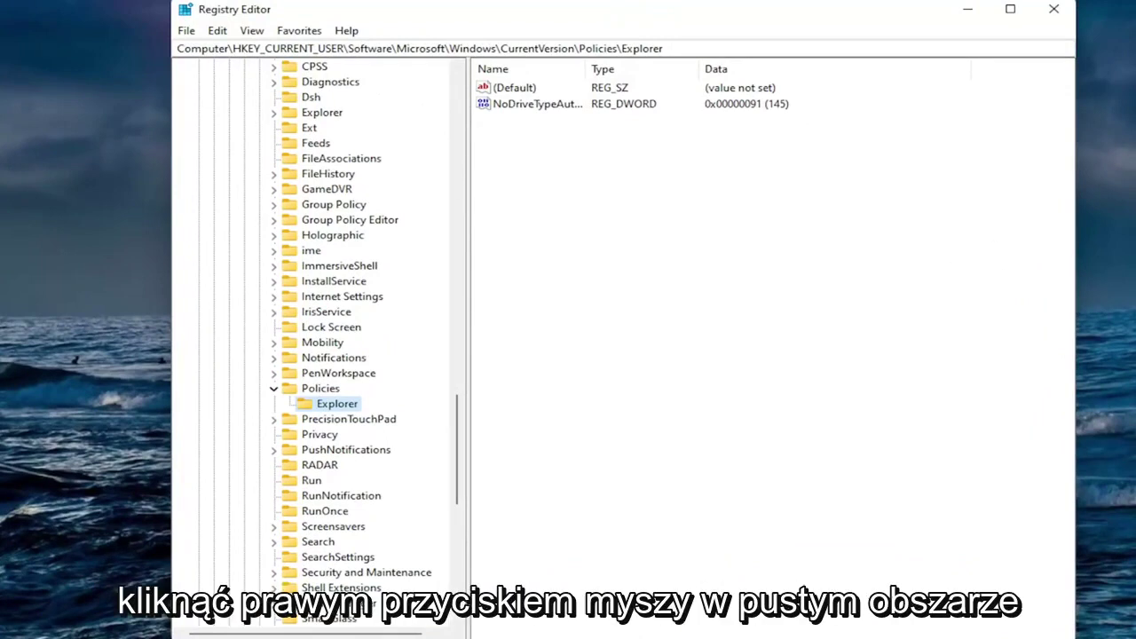
pyautogui.rightClick(655, 196)
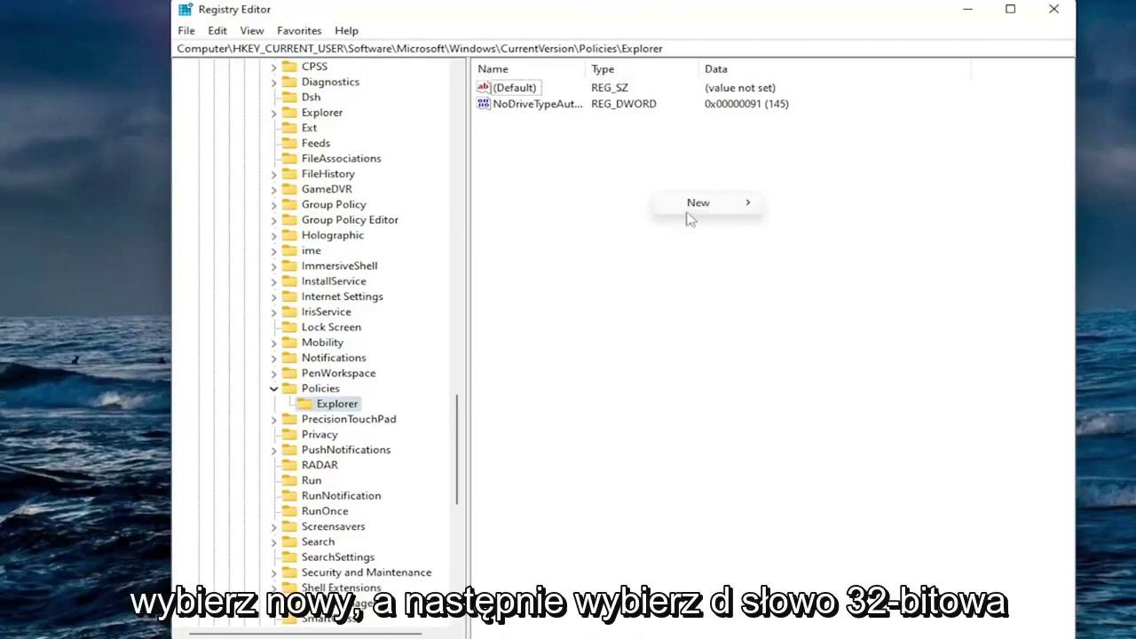
pyautogui.moveTo(688, 213)
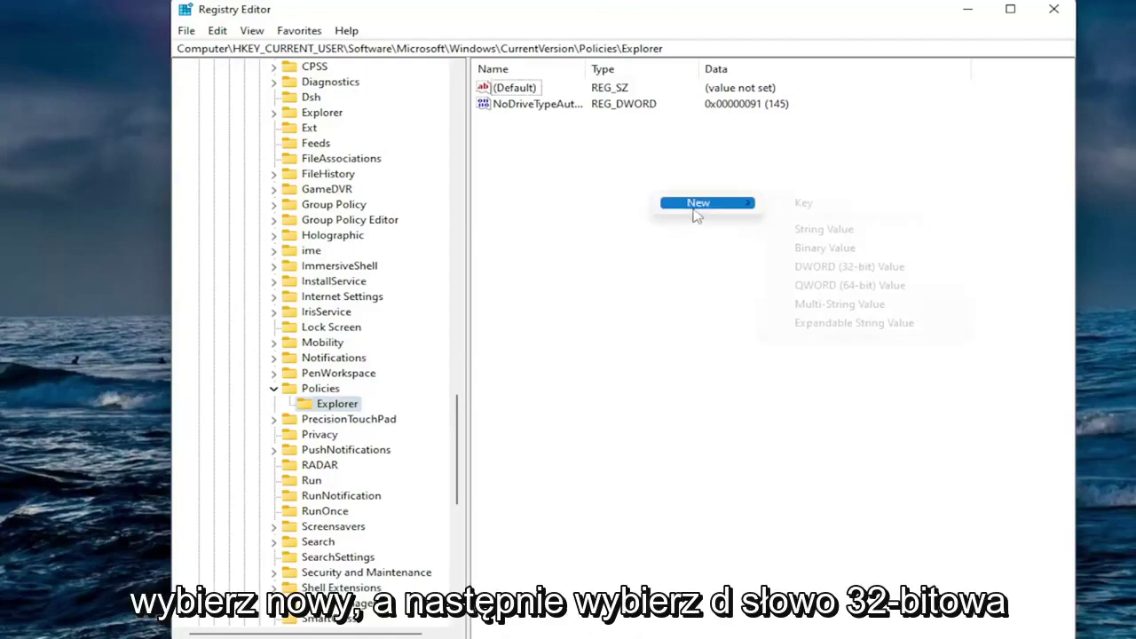
pyautogui.click(807, 269)
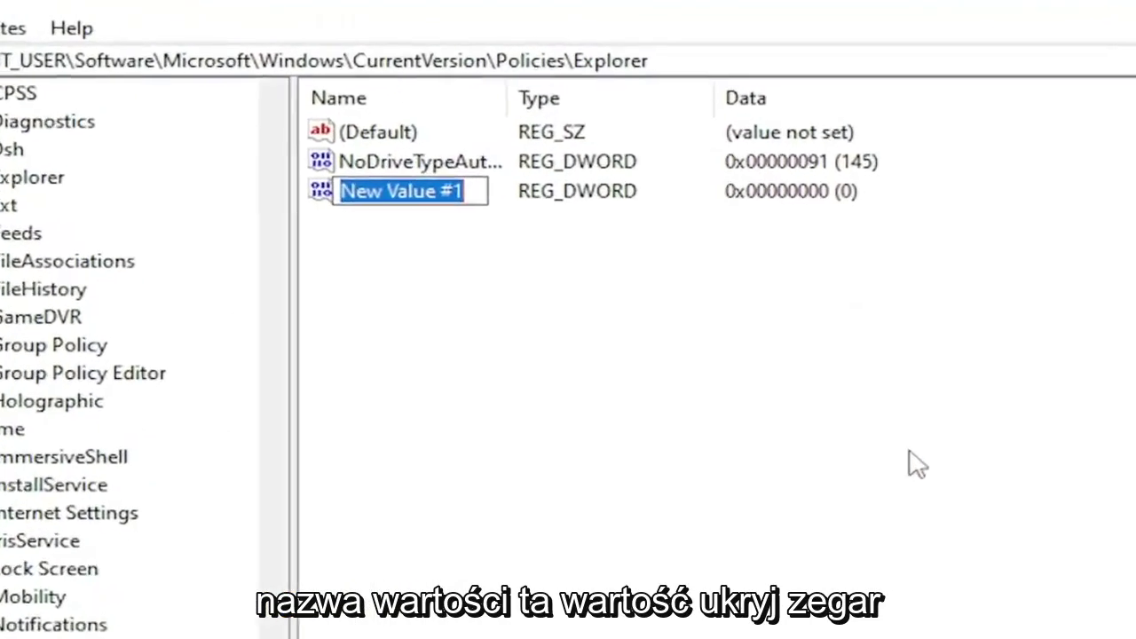
pyautogui.write('HideClock')
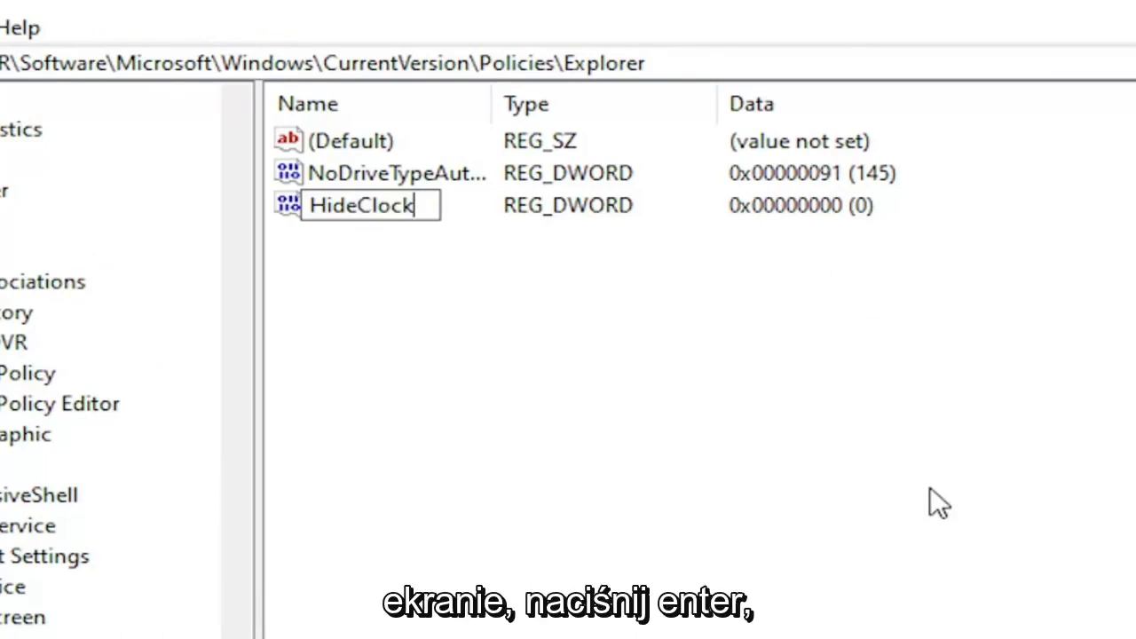
pyautogui.press('Return')
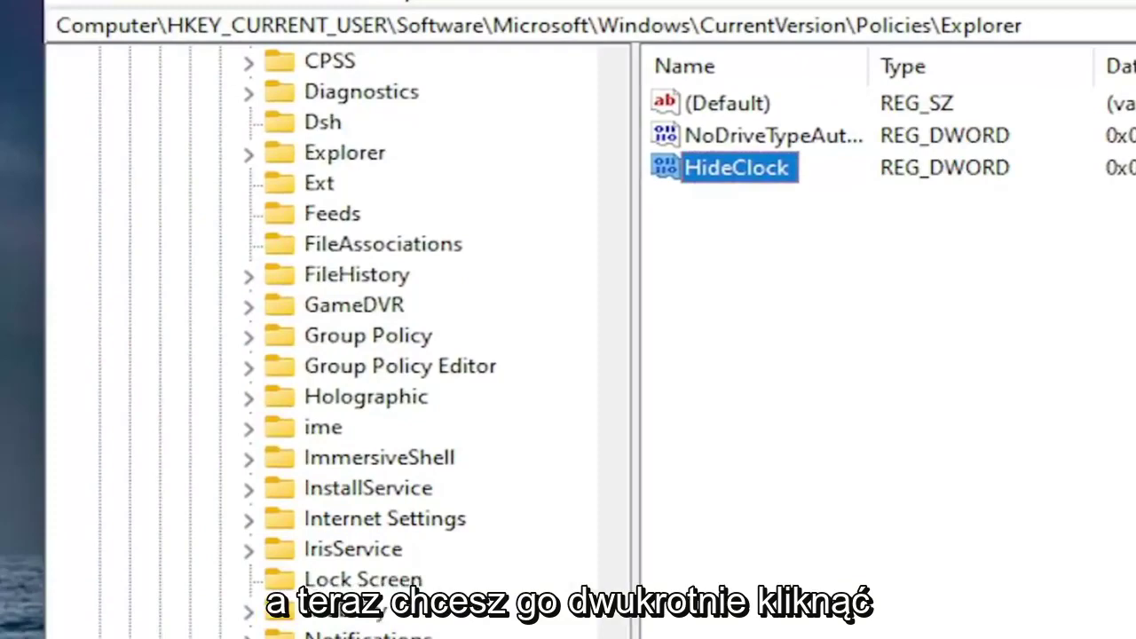
# Set the HideClock value data to 1 with hexadecimal base and confirm.
pyautogui.press('Return')
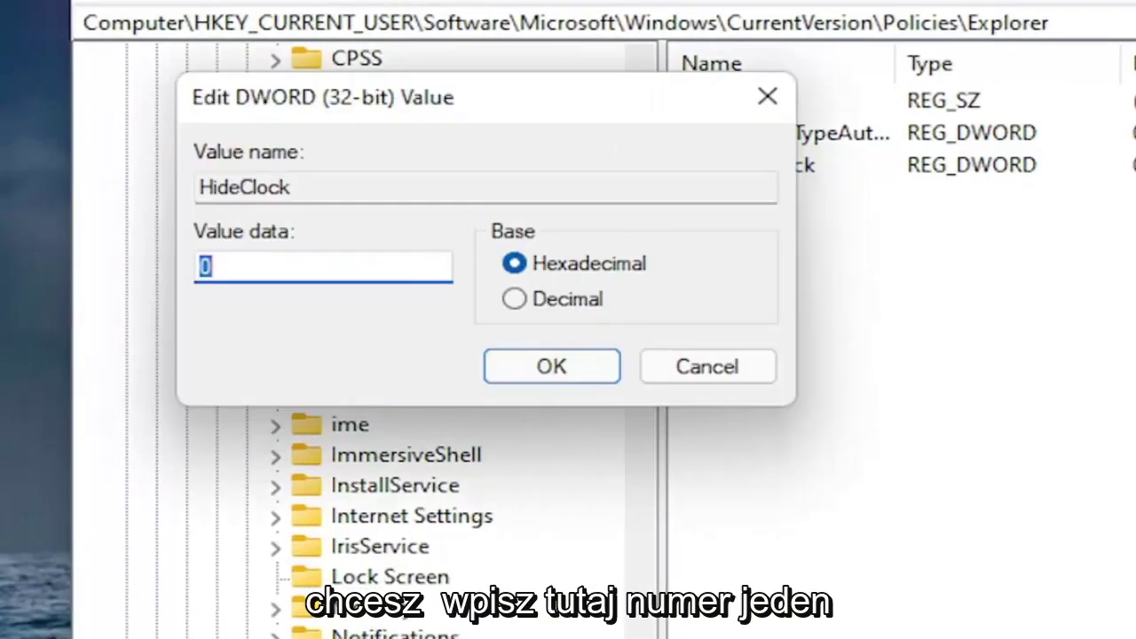
pyautogui.write('1')
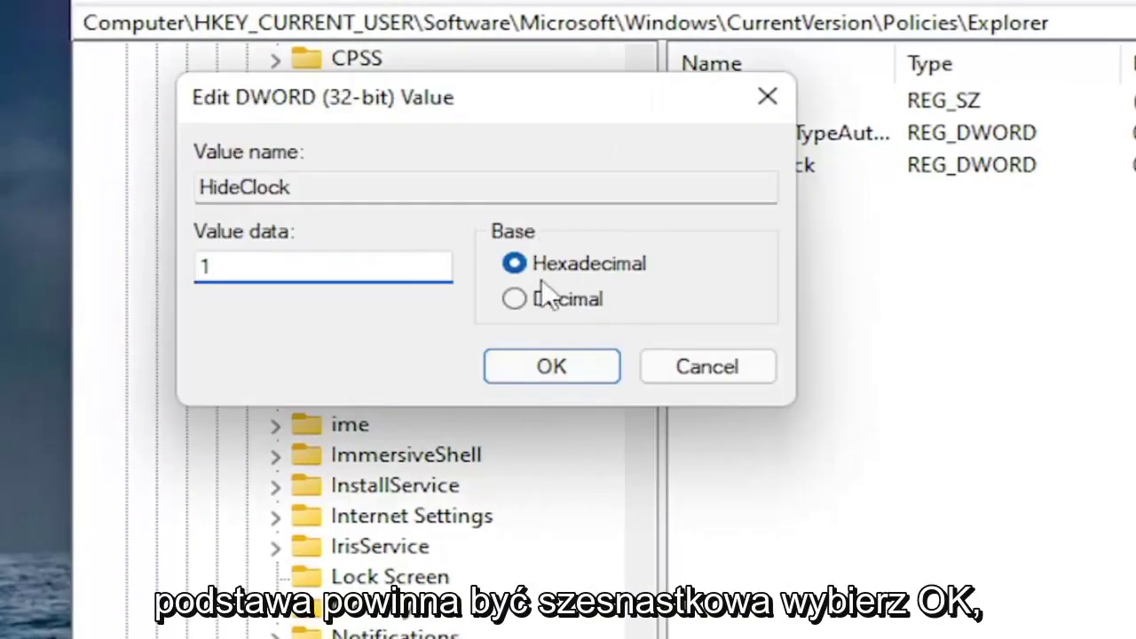
pyautogui.click(547, 363)
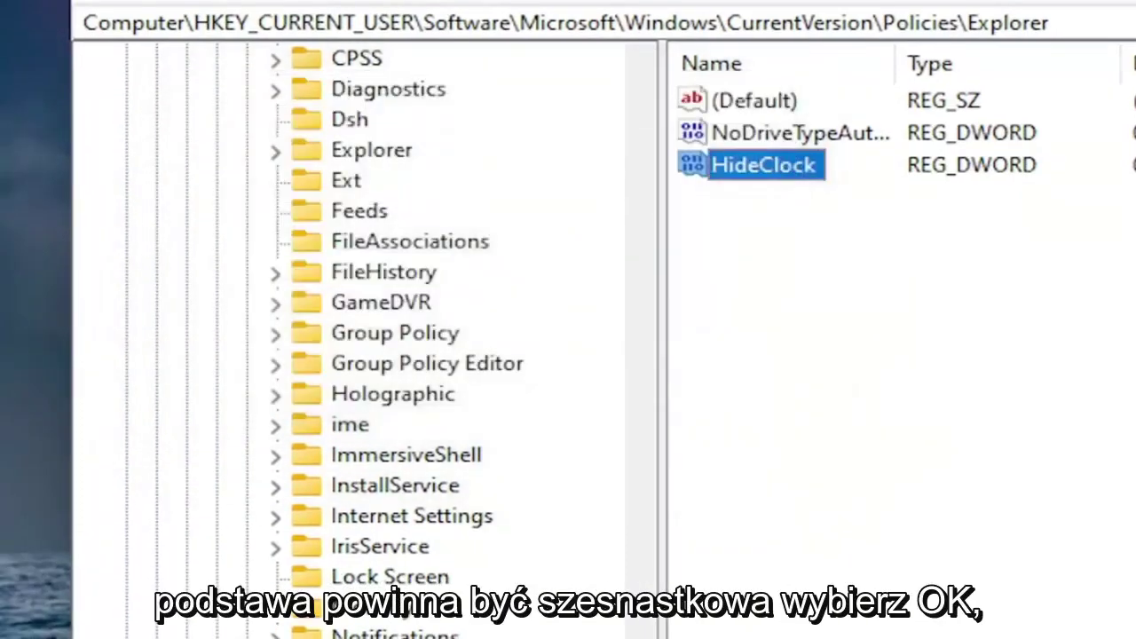
# Collapse the expanded CurrentVersion and Windows keys in the registry tree and close Registry Editor.
pyautogui.scroll(15, 588, 297)
pyautogui.scroll(-10, 470, 456)
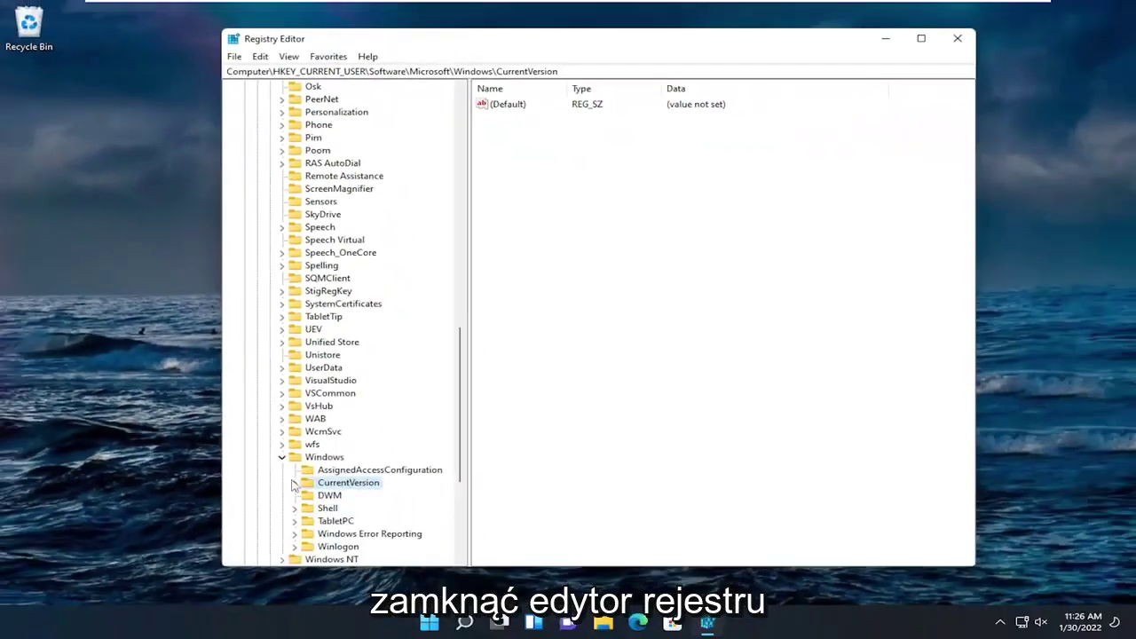
pyautogui.click(269, 548)
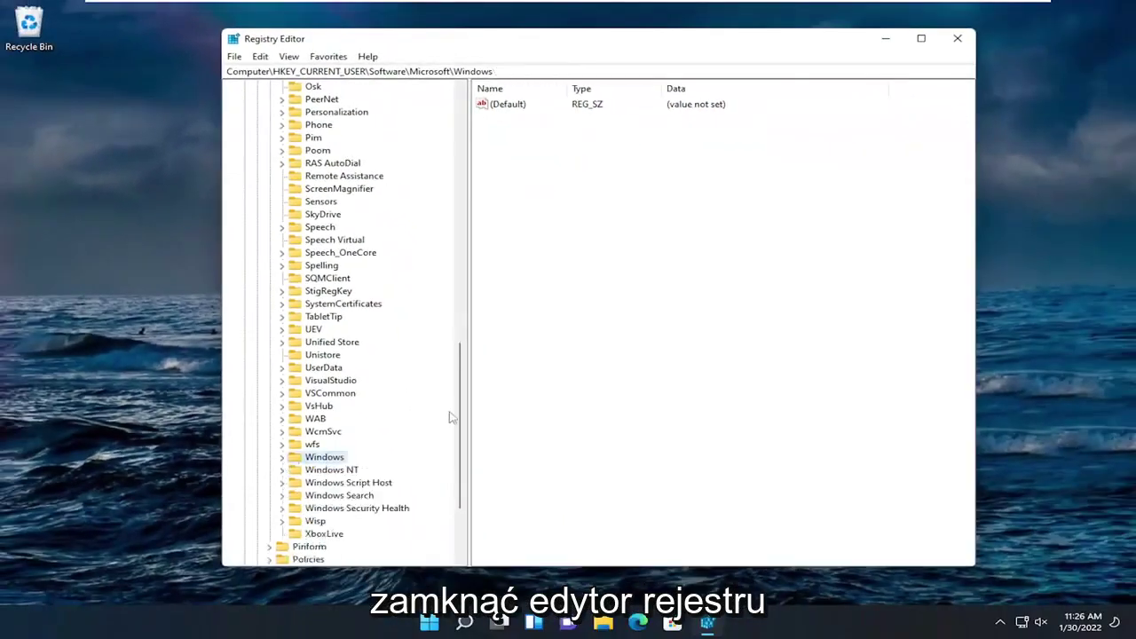
pyautogui.moveTo(495, 502); pyautogui.dragTo(462, 149)
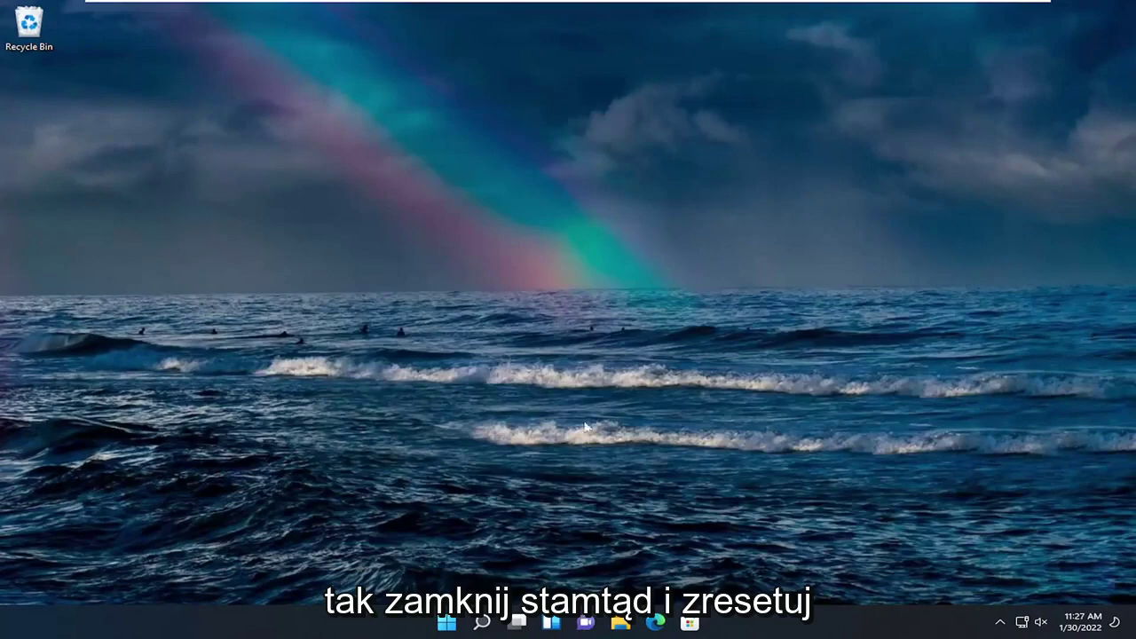